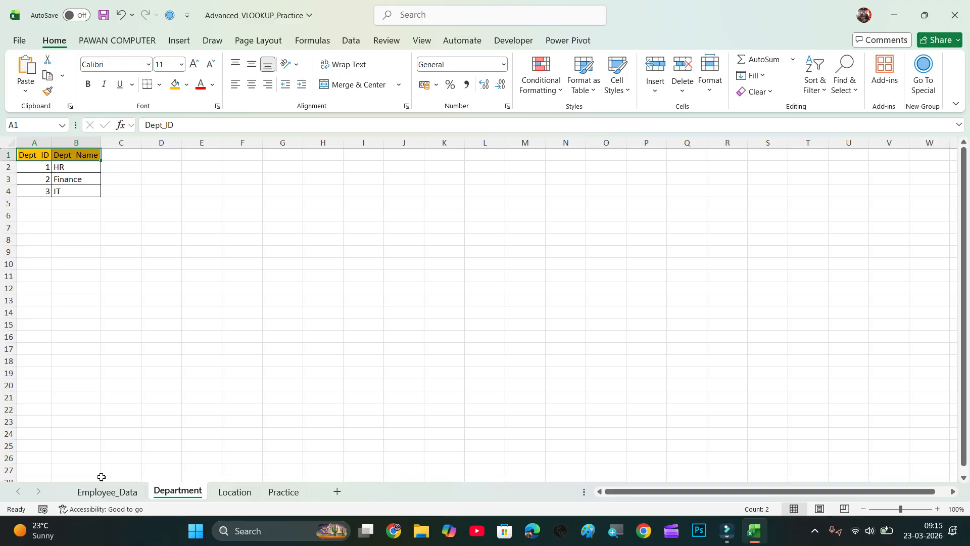
Examine the tables on the Employee_Data, Department, Location and Practice sheets to see which ID columns link them.
left_click(102, 491)
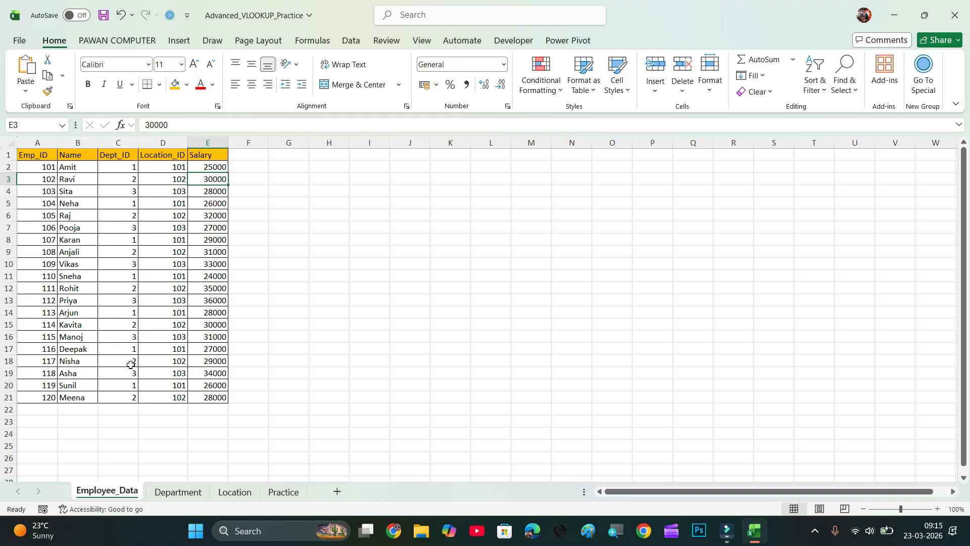
left_click(177, 491)
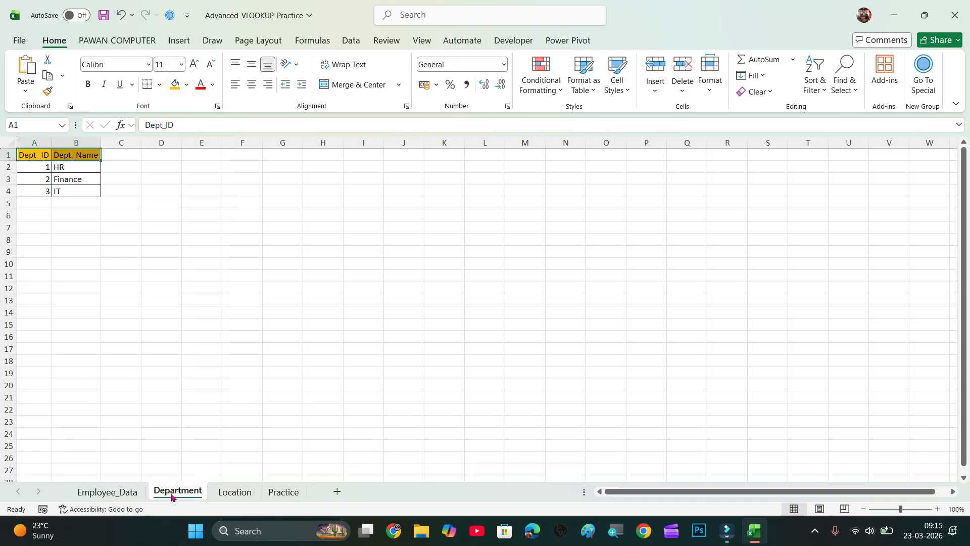
left_click(69, 168)
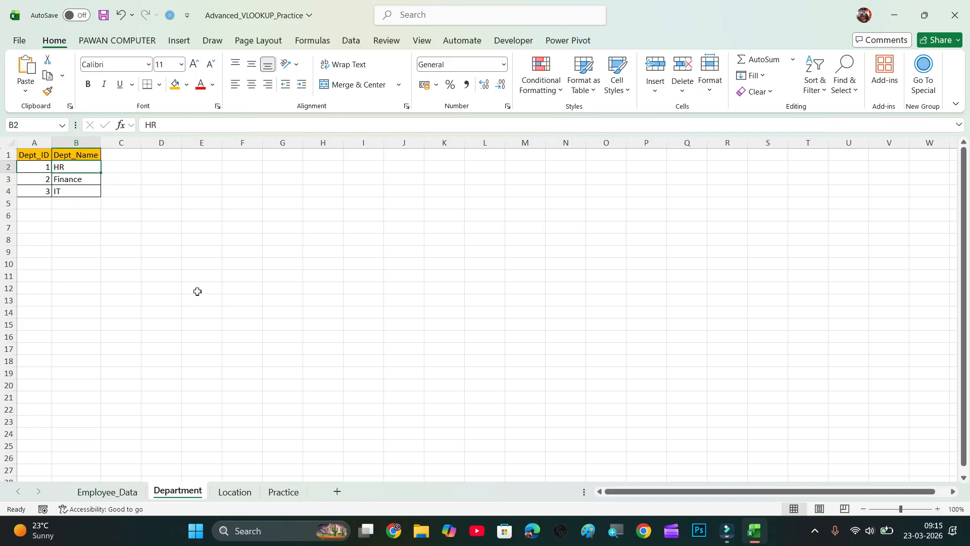
left_click(218, 495)
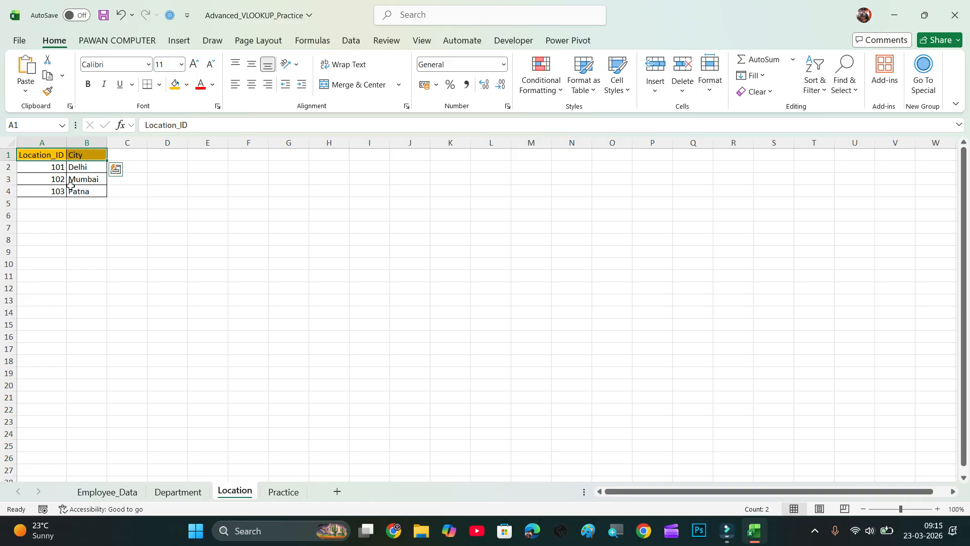
left_click(78, 170)
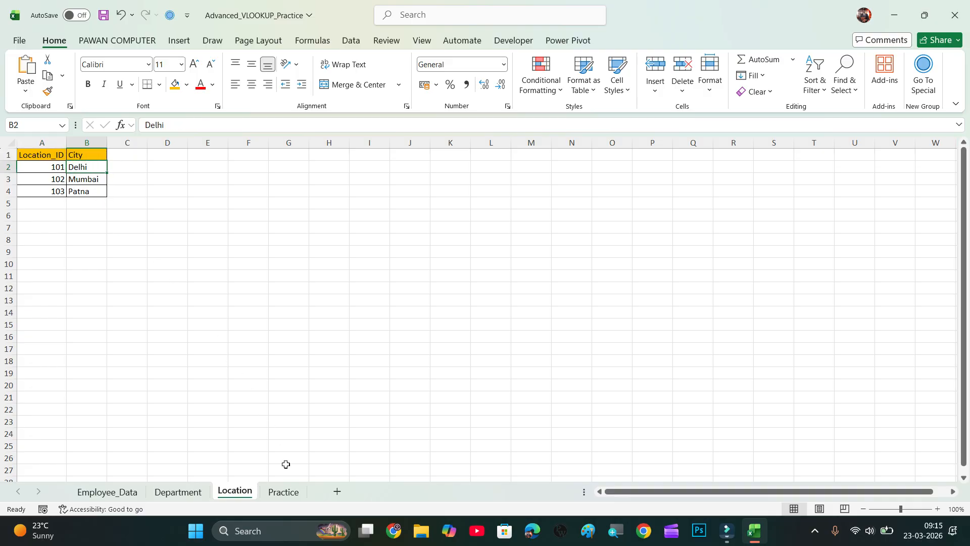
left_click(283, 492)
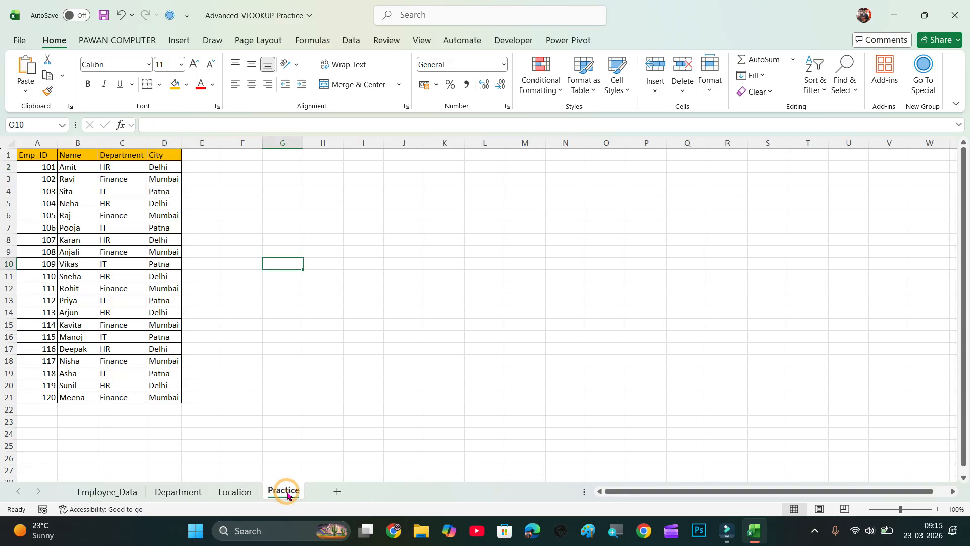
left_click(32, 172)
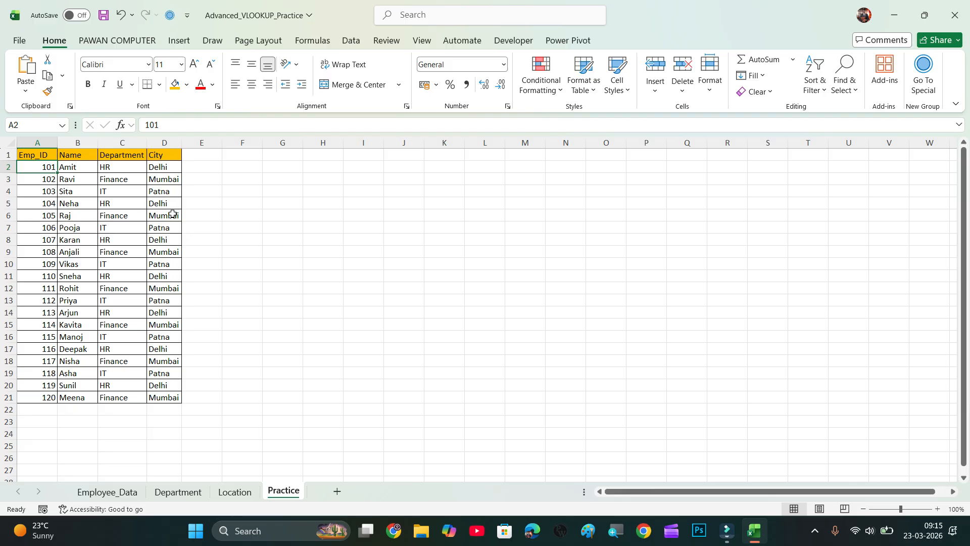
left_click(116, 495)
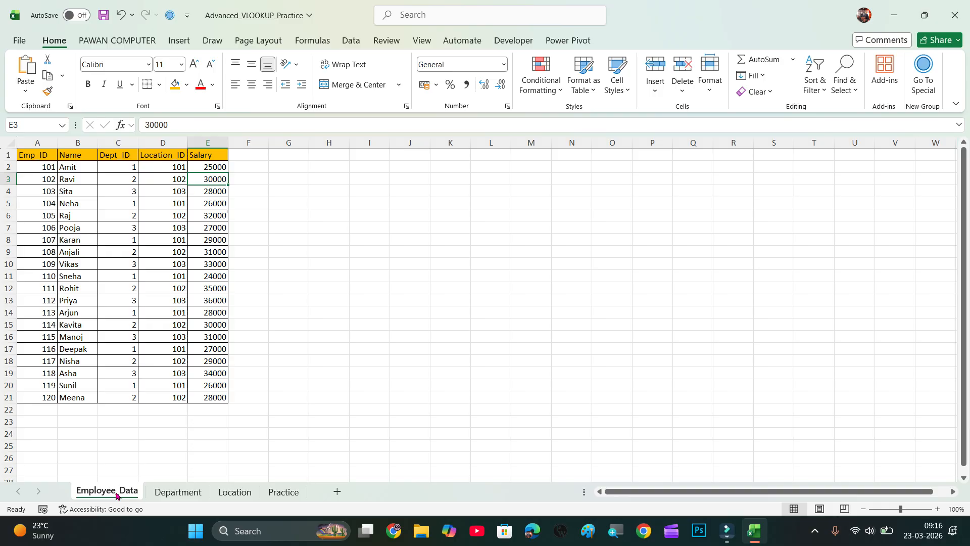
left_click(170, 493)
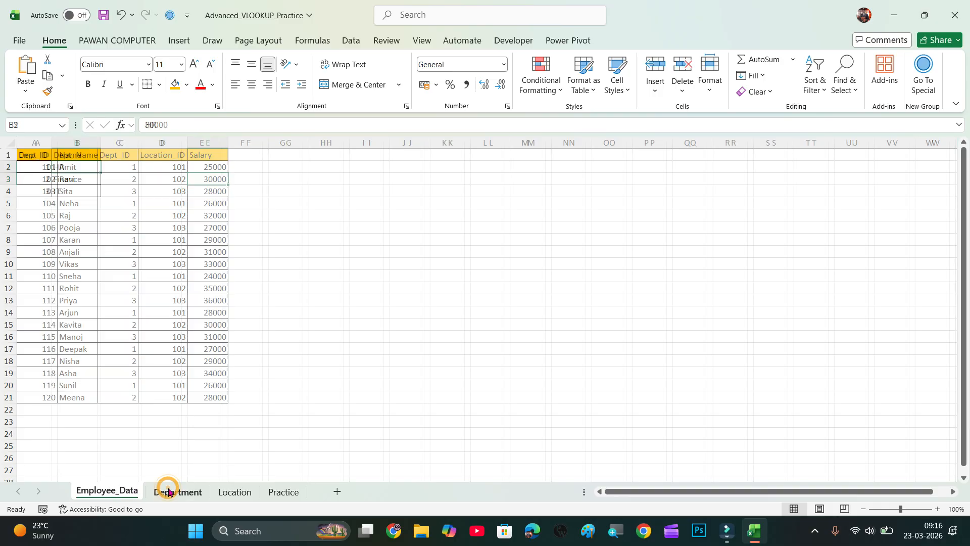
left_click(117, 493)
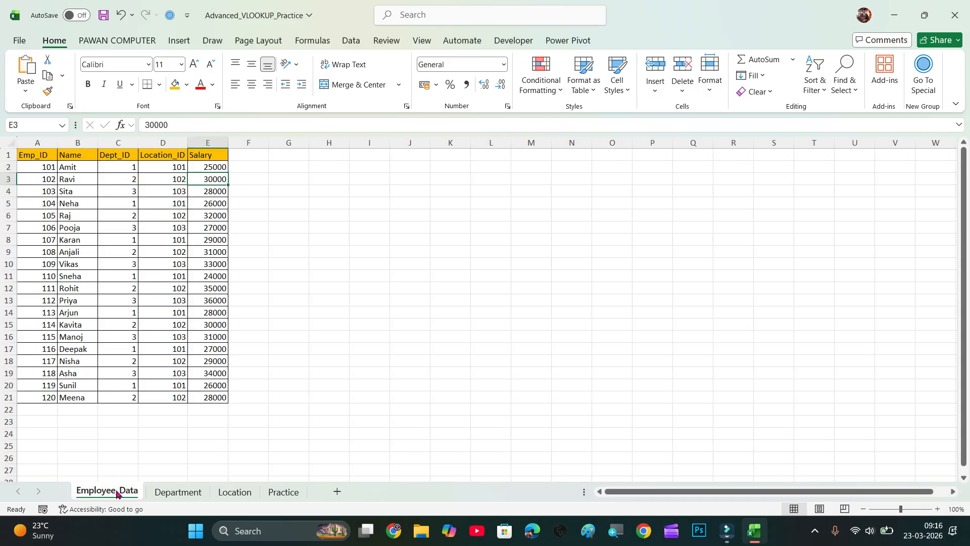
left_click(170, 494)
left_click(254, 495)
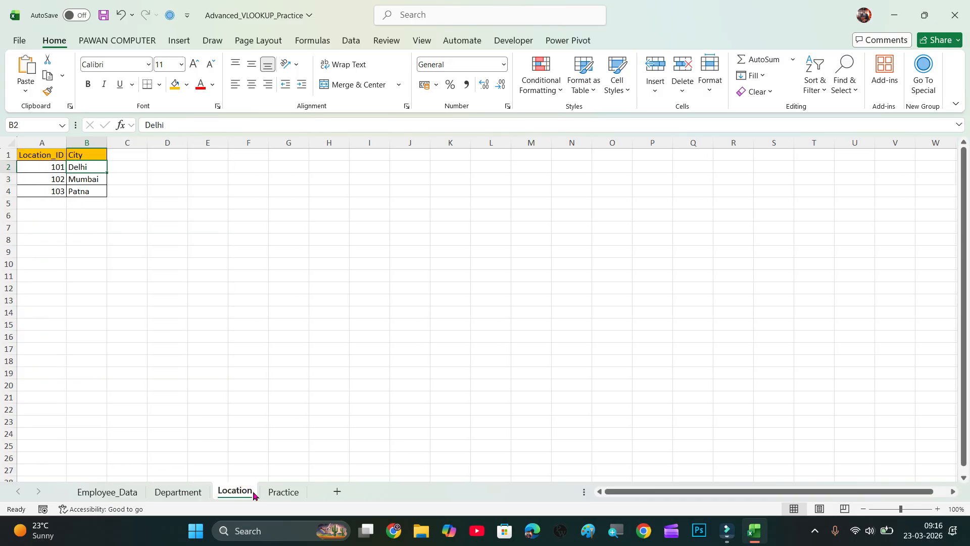
Clear the Name, Department and City entries in B2:D21 on the Practice sheet, keeping the headers and Emp_ID column.
left_click(281, 496)
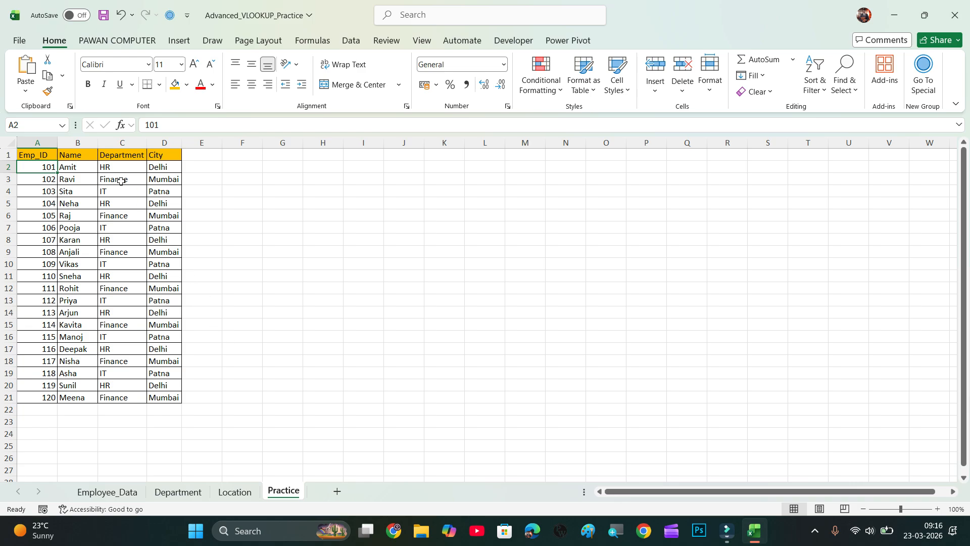
left_click_drag(85, 171, 169, 404)
key("Delete")
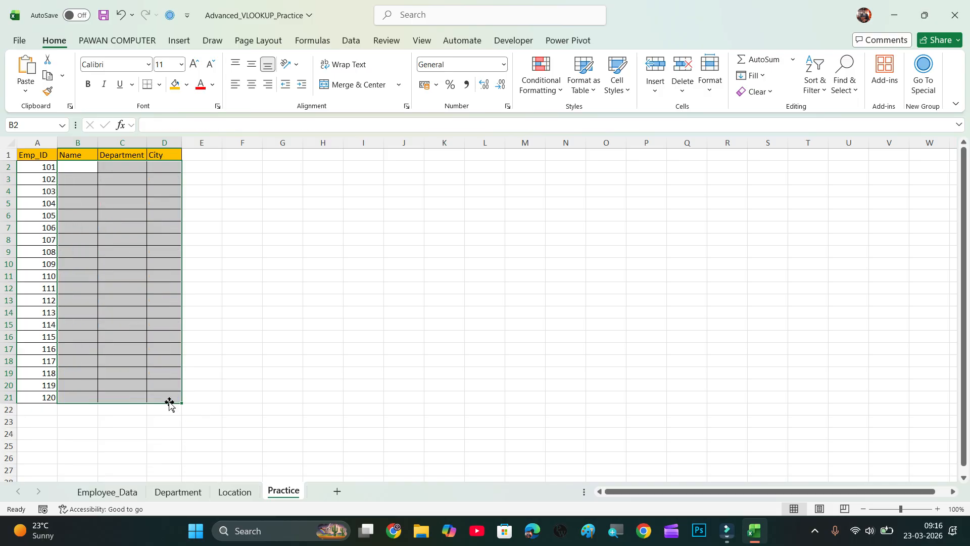
left_click(255, 242)
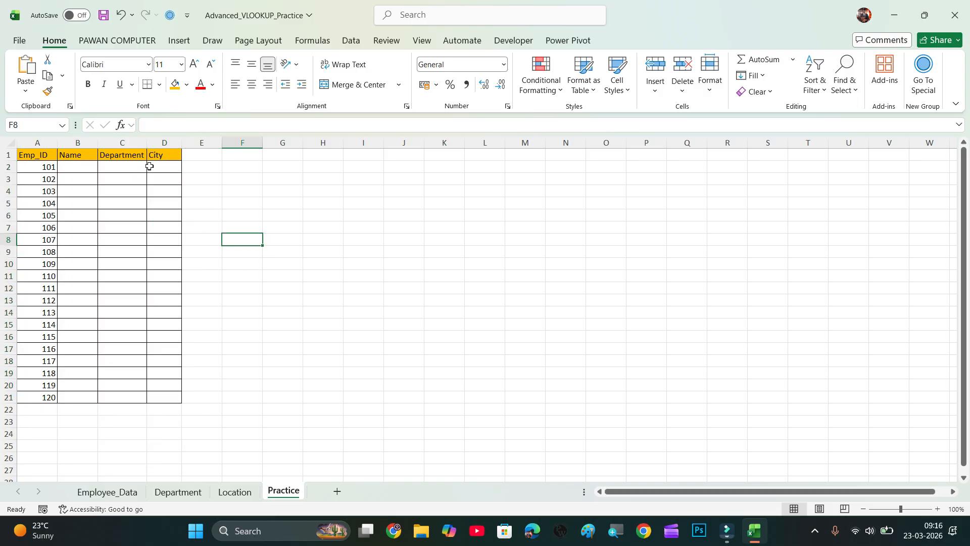
left_click(91, 167)
type("=vlo")
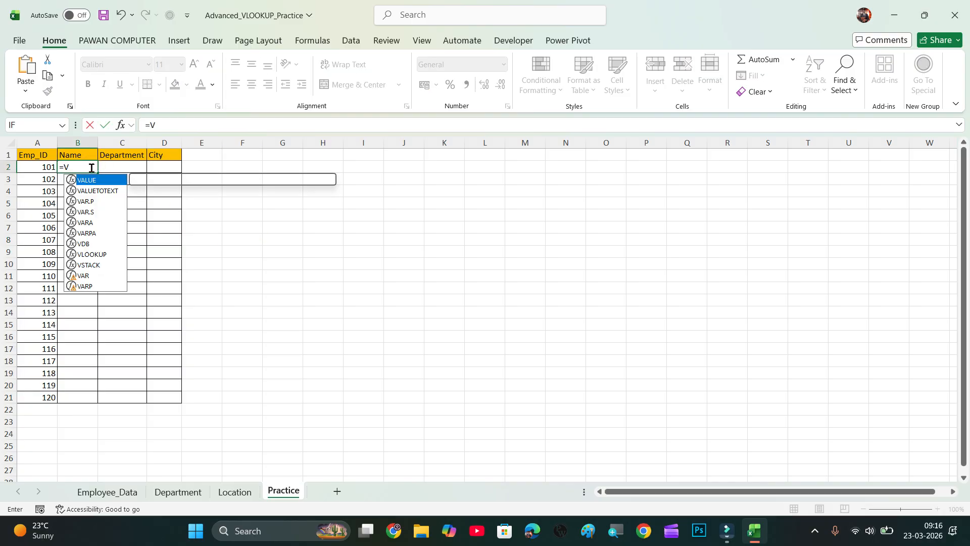
key("Tab")
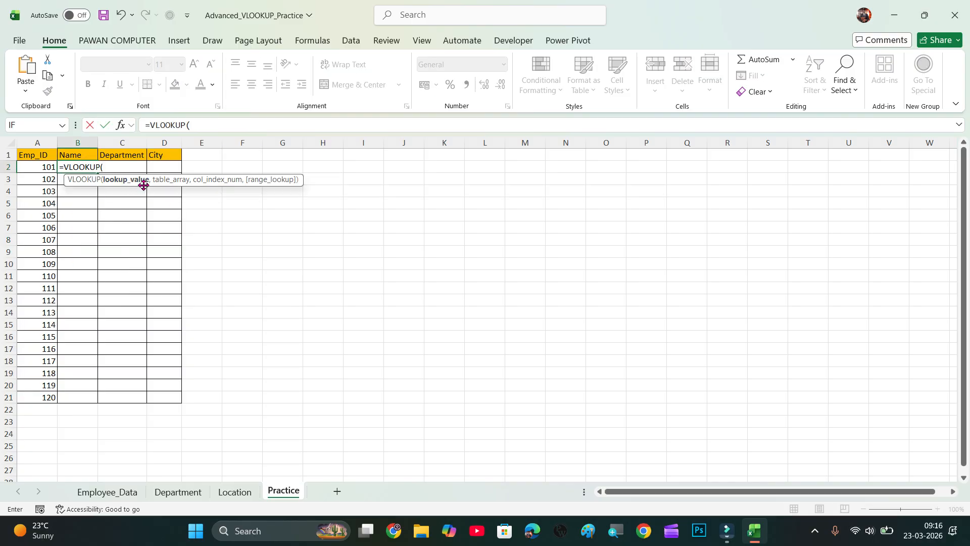
left_click(46, 168)
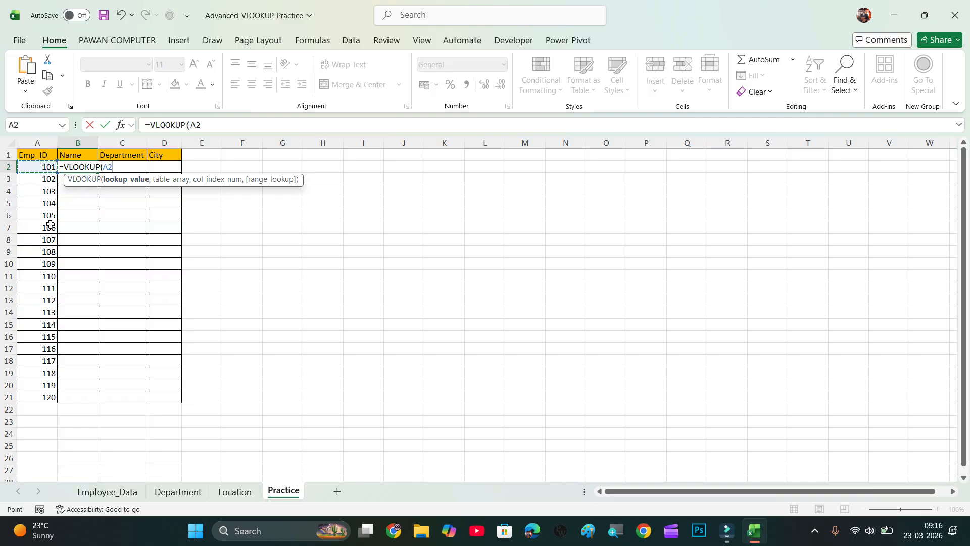
type(",")
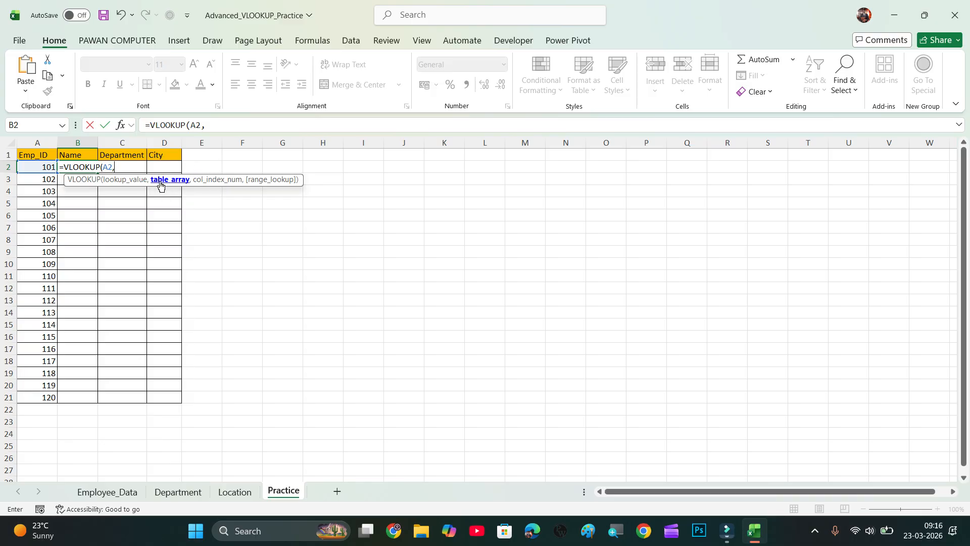
left_click(110, 492)
left_click_drag(40, 155, 219, 401)
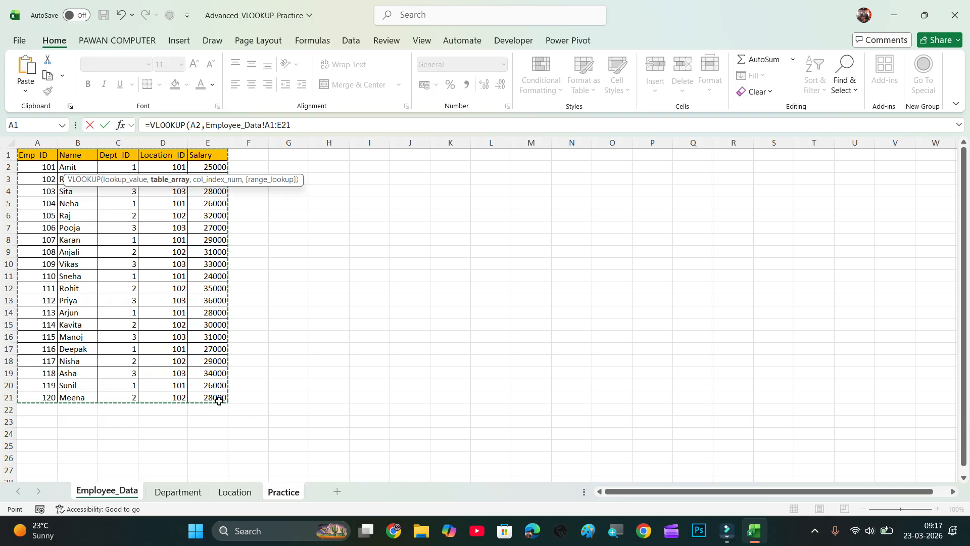
key("BackSpace")
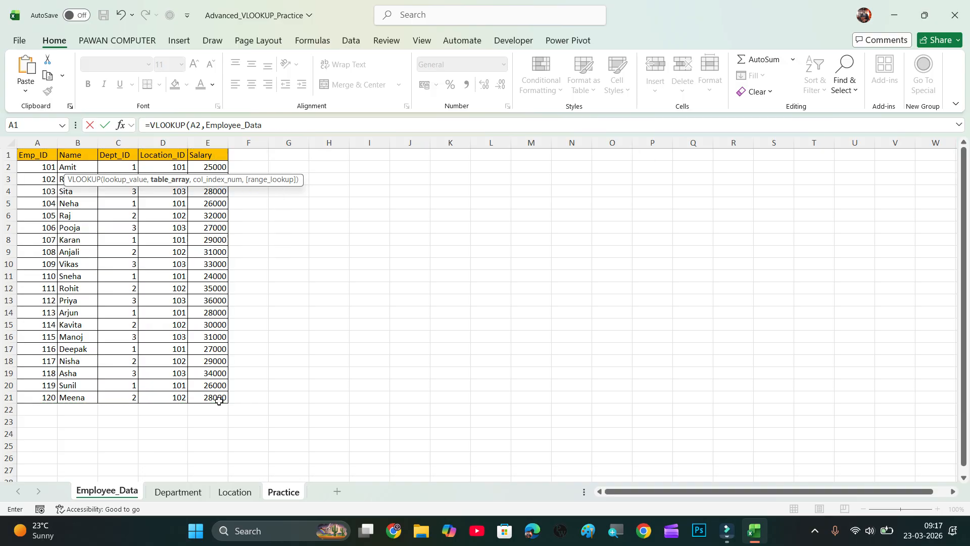
key("BackSpace")
key("BackSpace")
key("BackSpace")
key("BackSpace")
key("BackSpace")
key("BackSpace")
key("BackSpace")
key("BackSpace")
key("BackSpace")
key("BackSpace")
key("Escape")
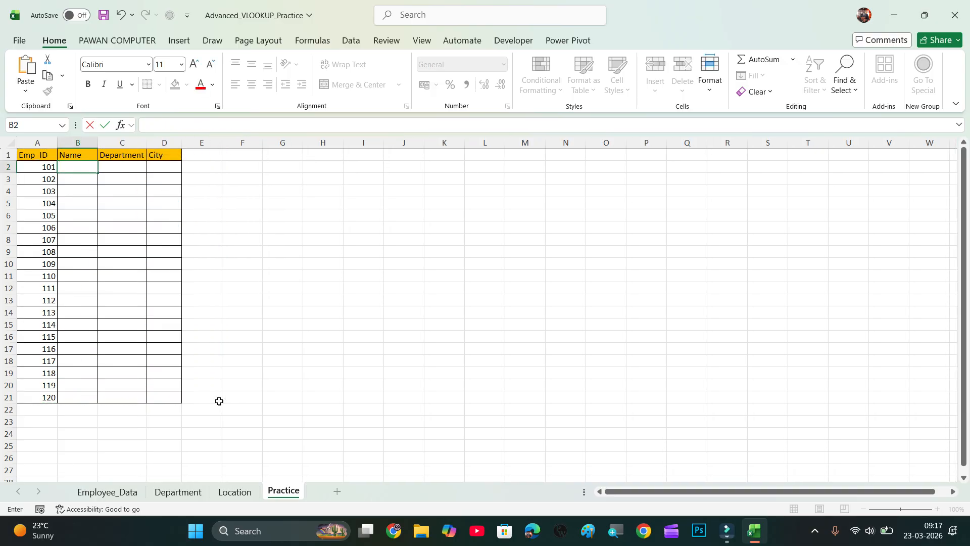
left_click(219, 400)
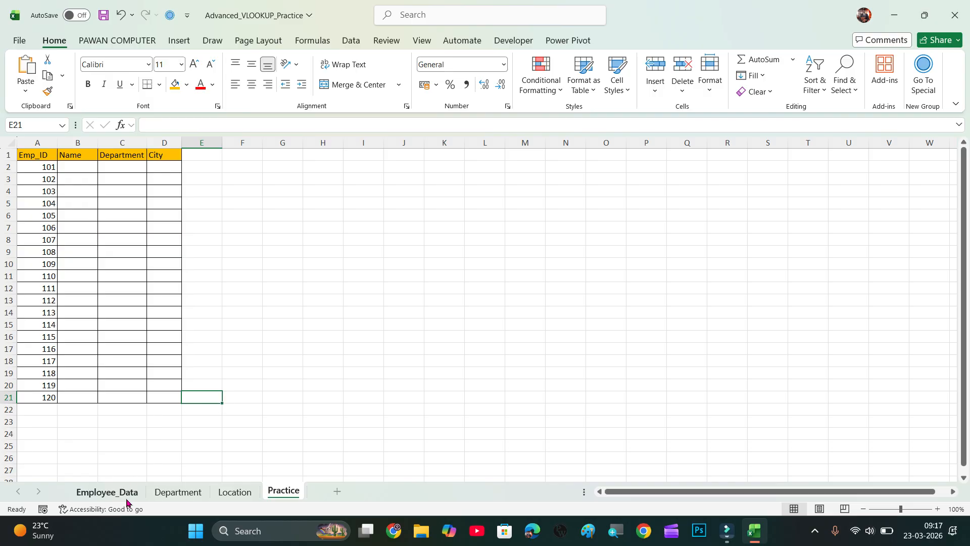
Name the range A1:E21 on the Employee_Data sheet DATA.
left_click(125, 494)
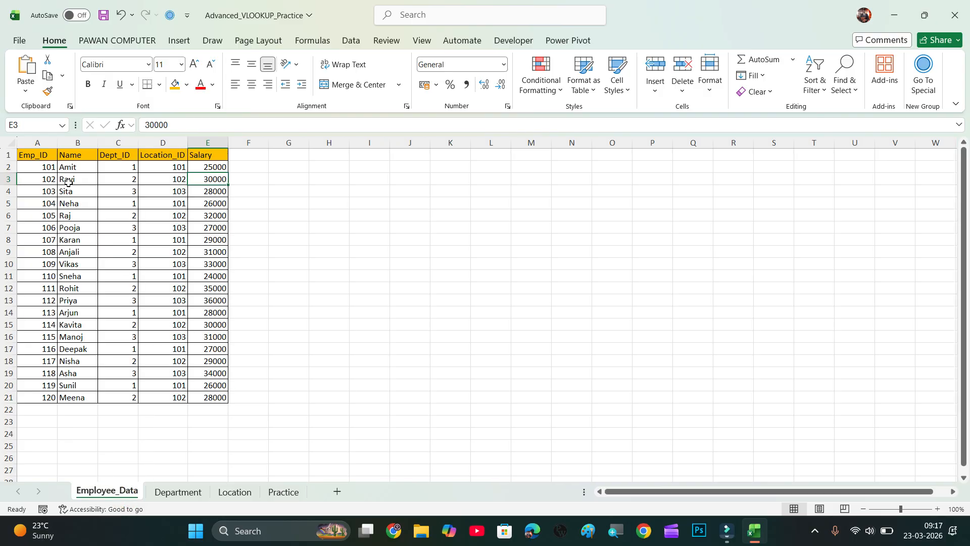
left_click_drag(45, 154, 212, 397)
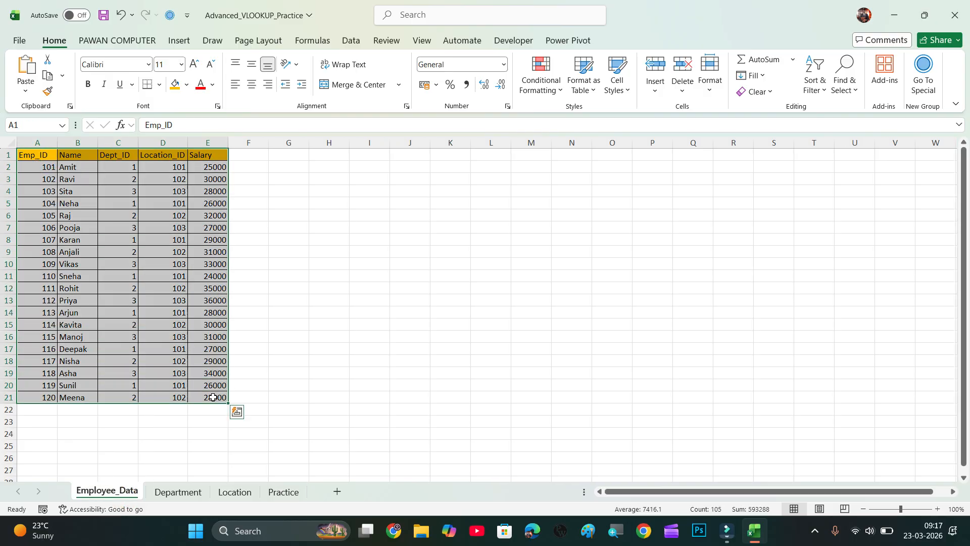
left_click(26, 127)
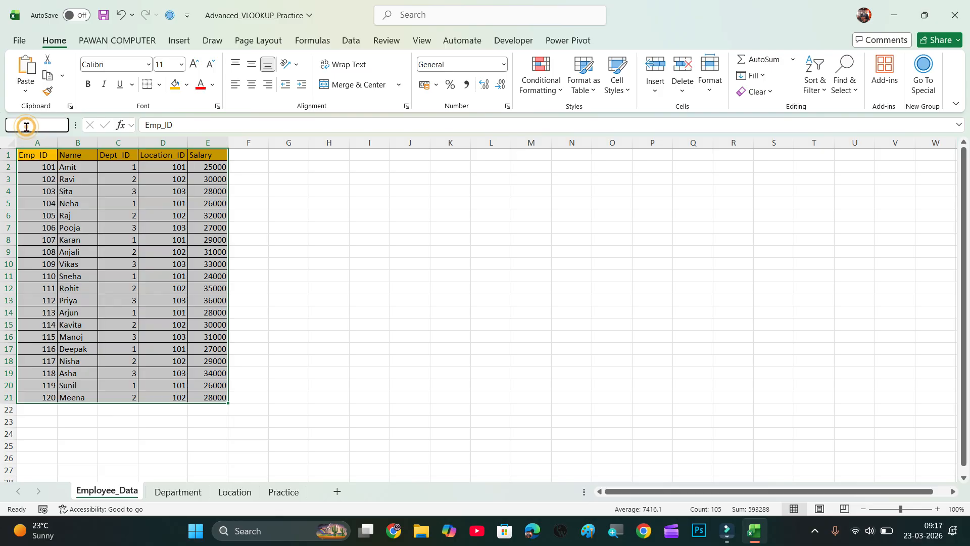
type("DATA")
key("Return")
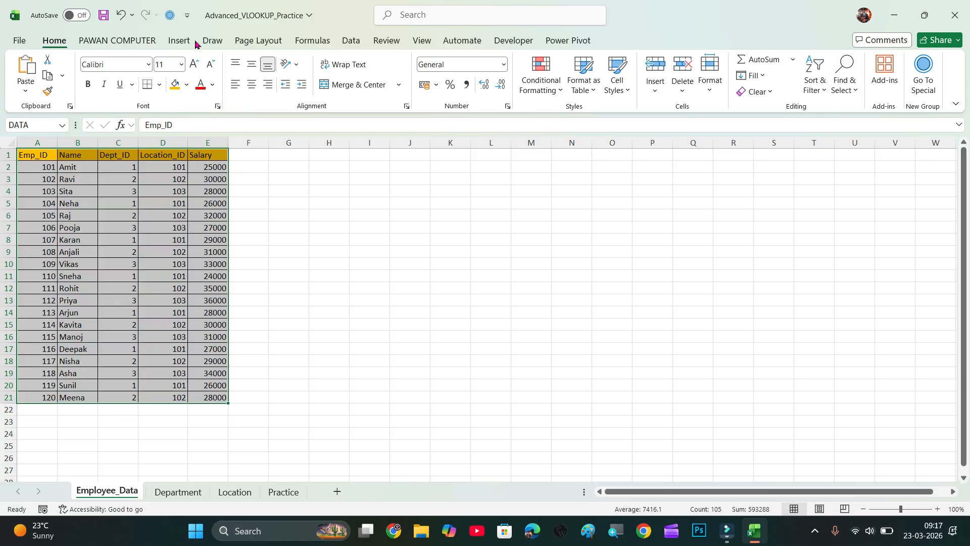
left_click(337, 245)
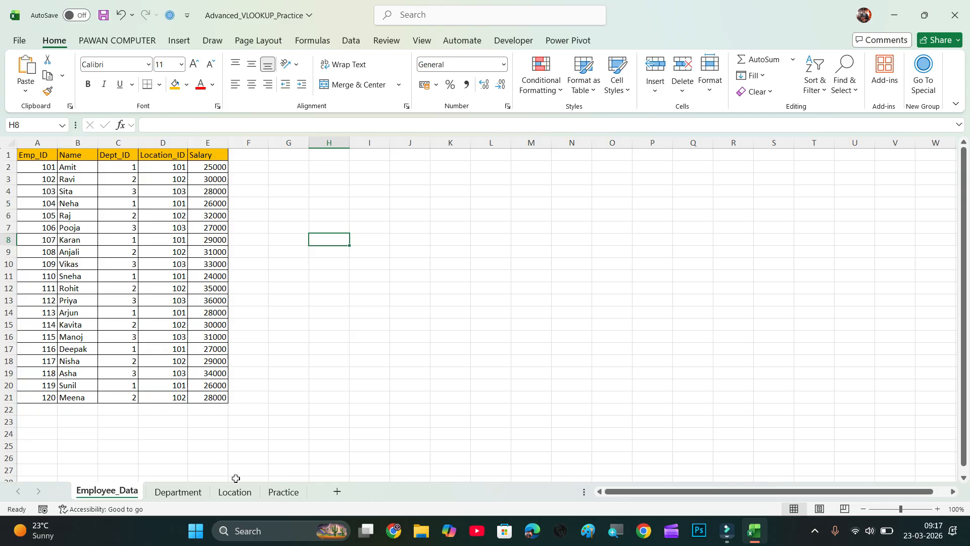
Enter =VLOOKUP(A2,DATA,2,0) in B2 of the Practice sheet and fill it down the Name column to B21.
left_click(277, 492)
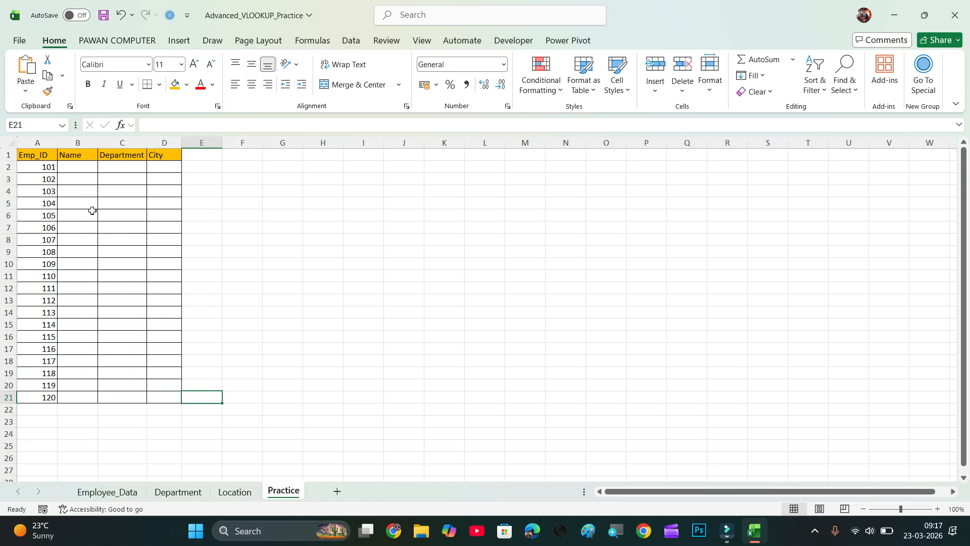
left_click(66, 168)
type("=vl")
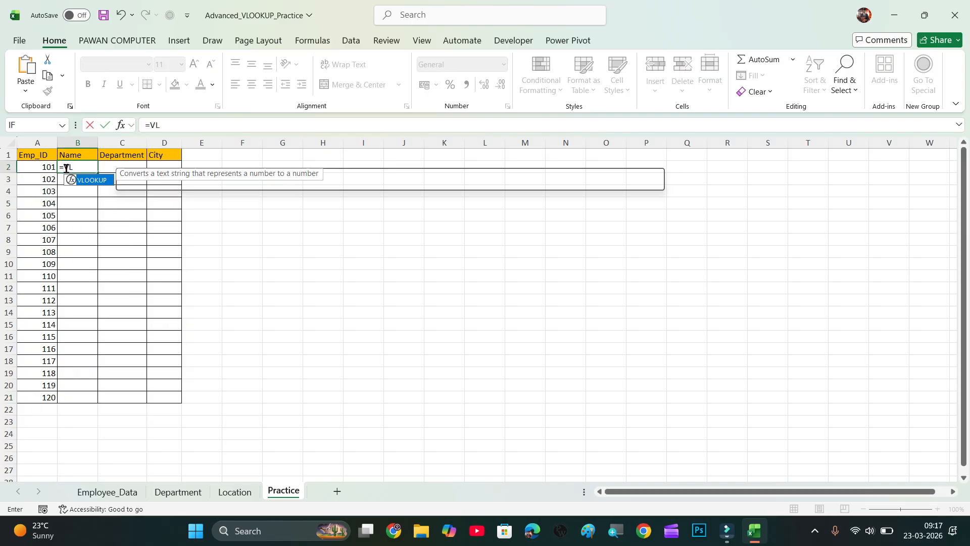
key("Tab")
left_click(43, 165)
type(",DATA")
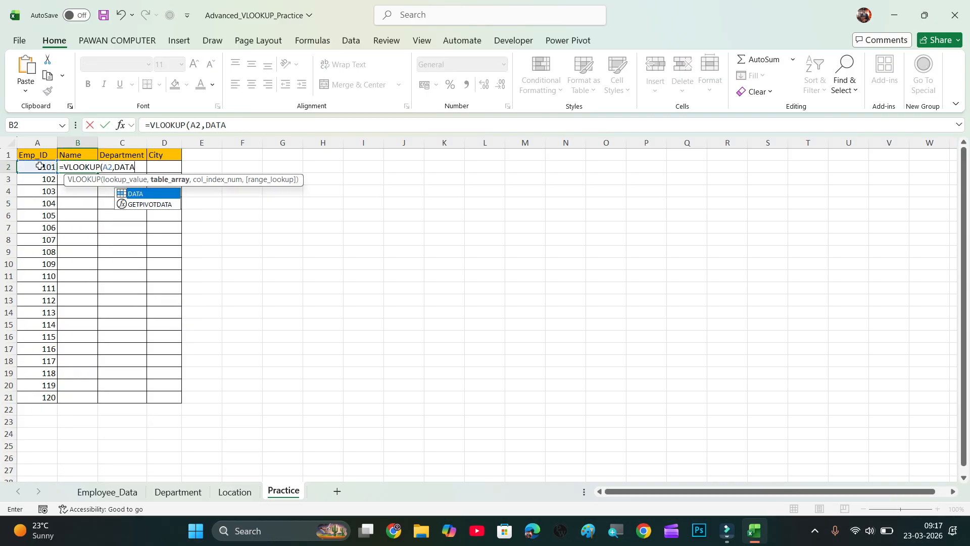
type(",")
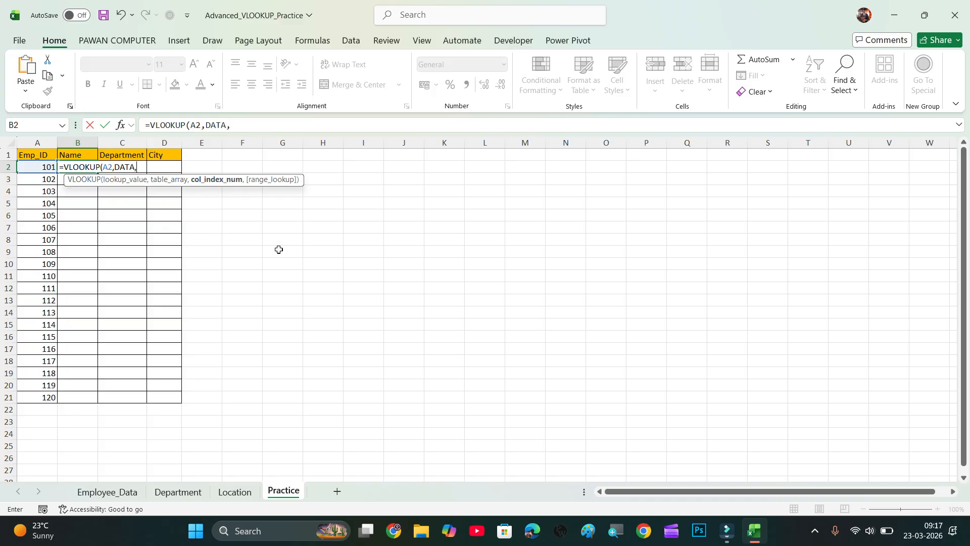
type("2,")
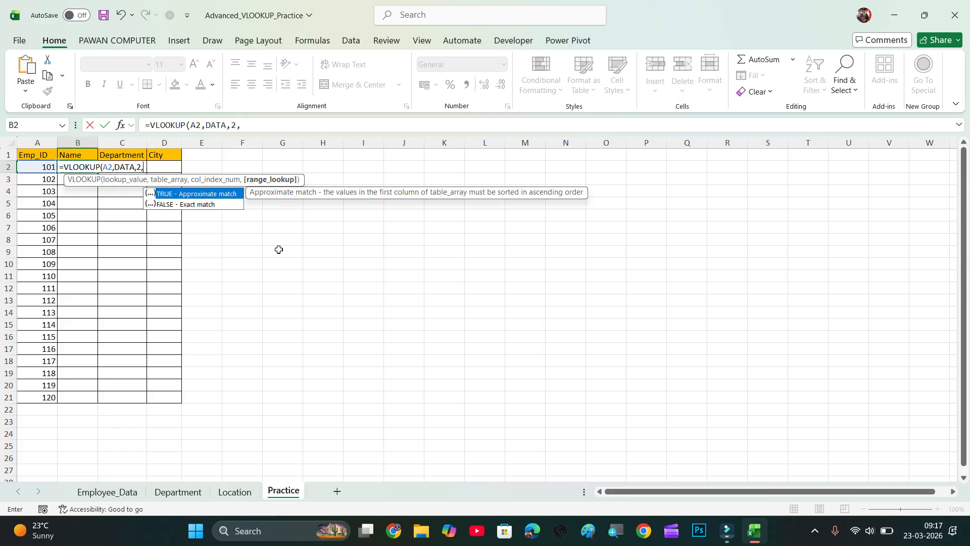
type("0")
key("shift+Return")
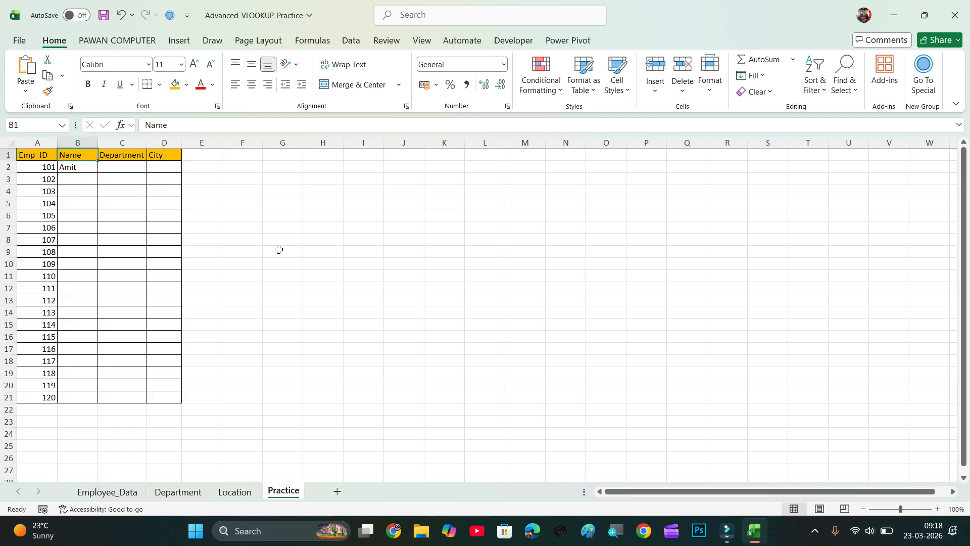
left_click(93, 165)
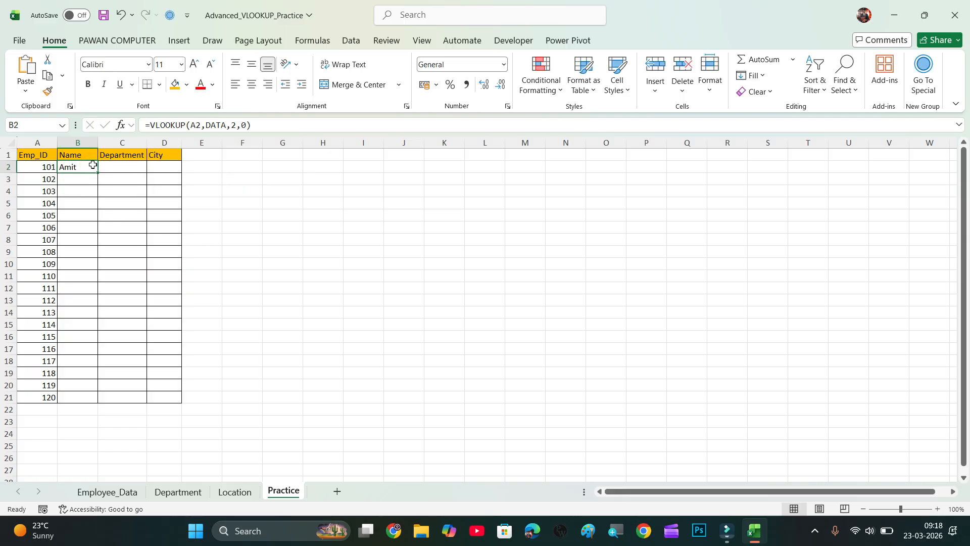
double_click(96, 175)
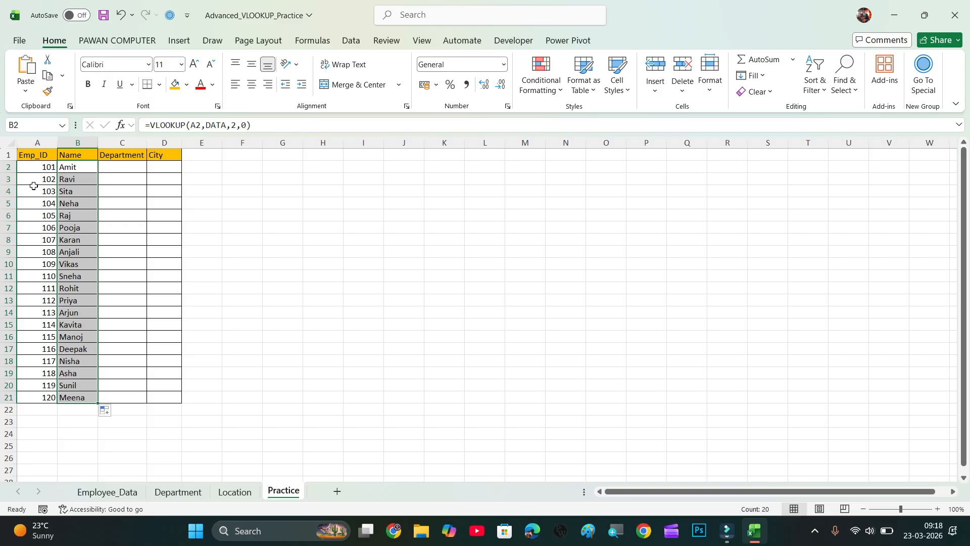
left_click(156, 343)
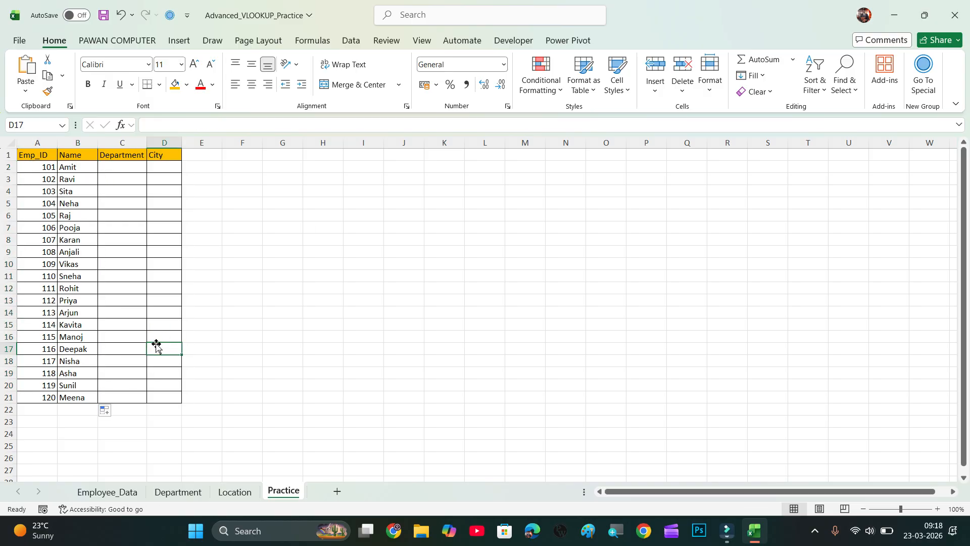
left_click(135, 496)
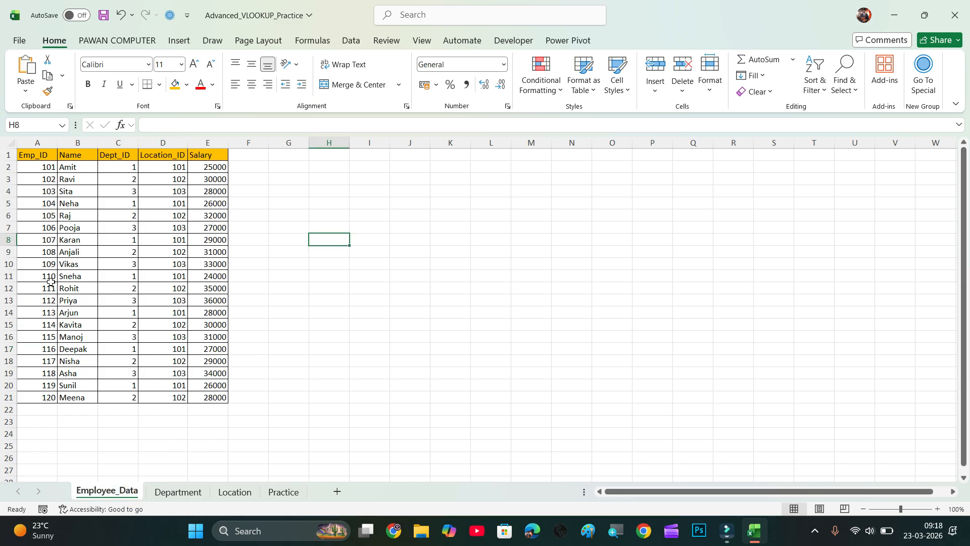
left_click(282, 492)
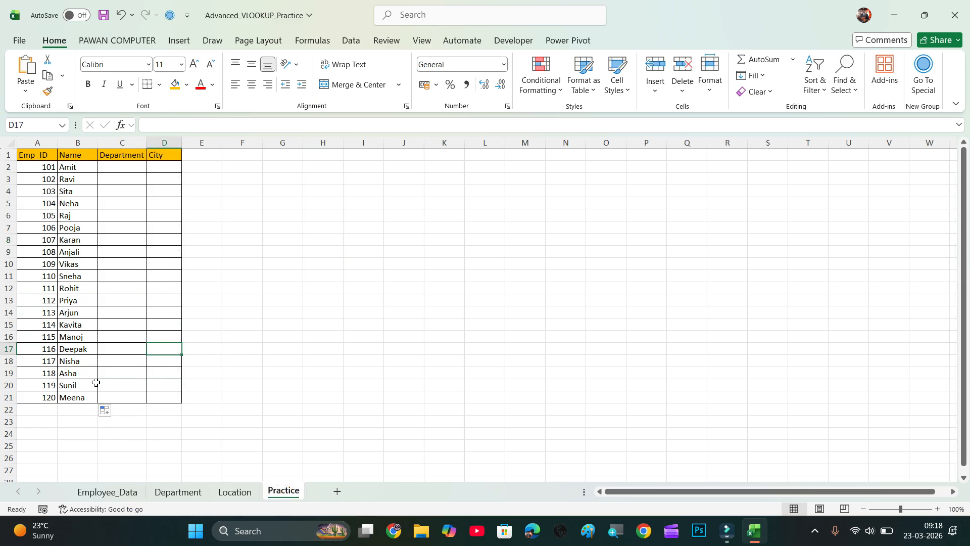
left_click(118, 167)
left_click(49, 165)
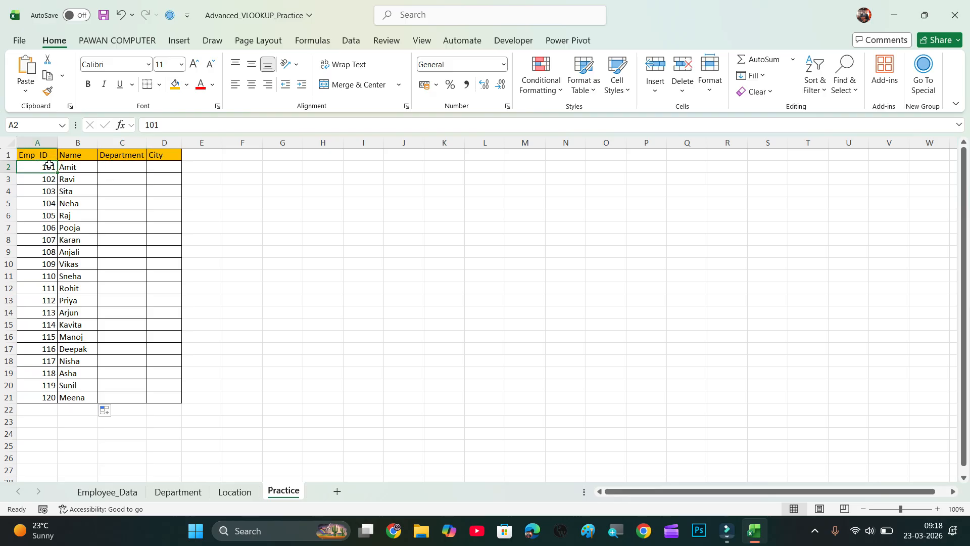
left_click(123, 166)
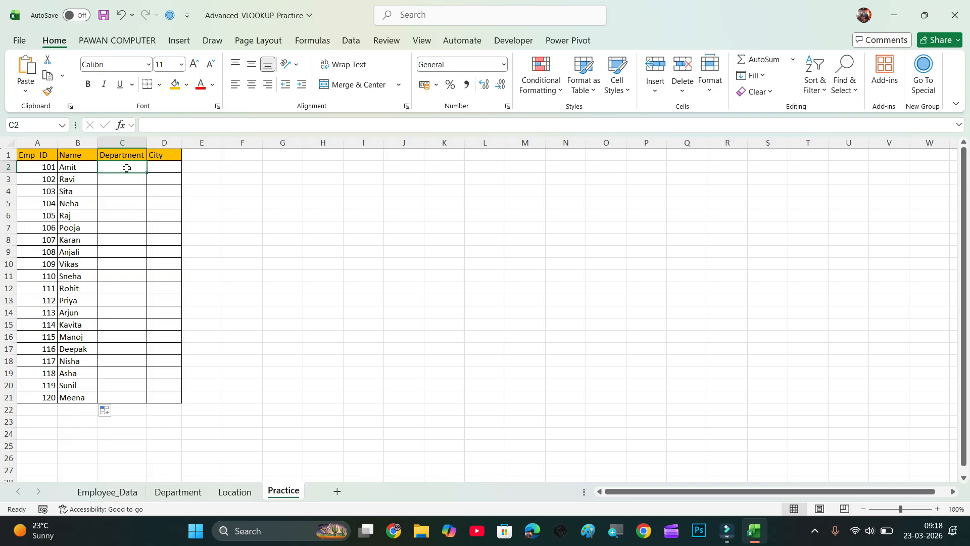
type("=VLOOKUP(")
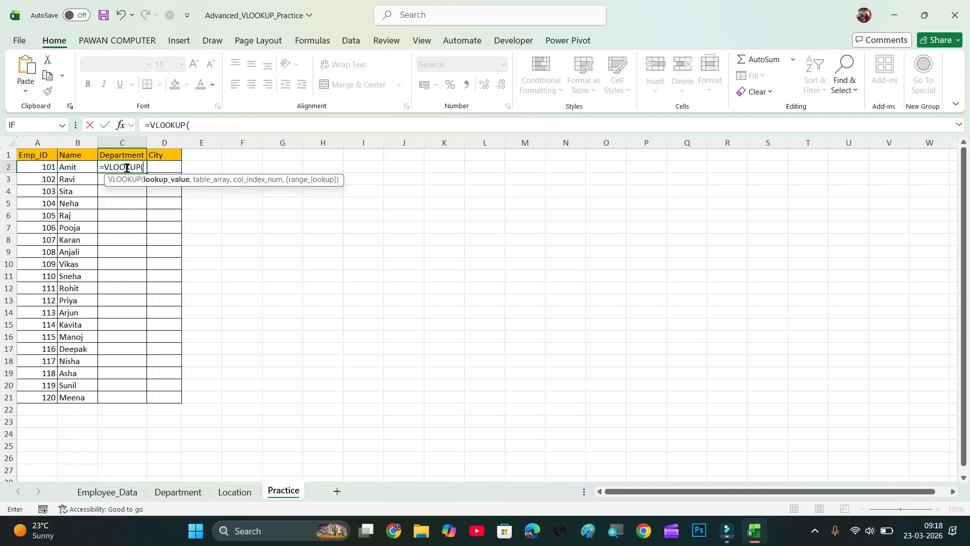
left_click(44, 167)
type(",")
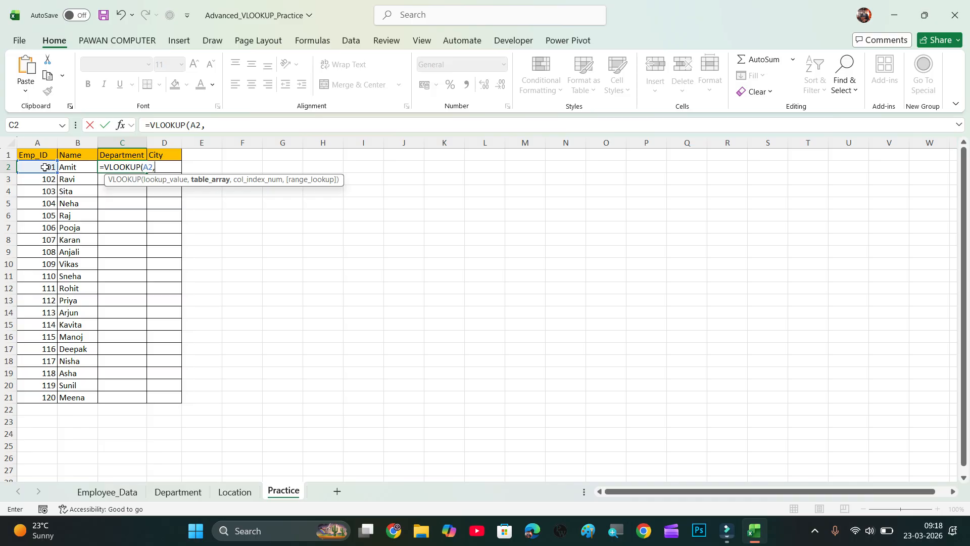
type("DA")
key("Tab")
type(",")
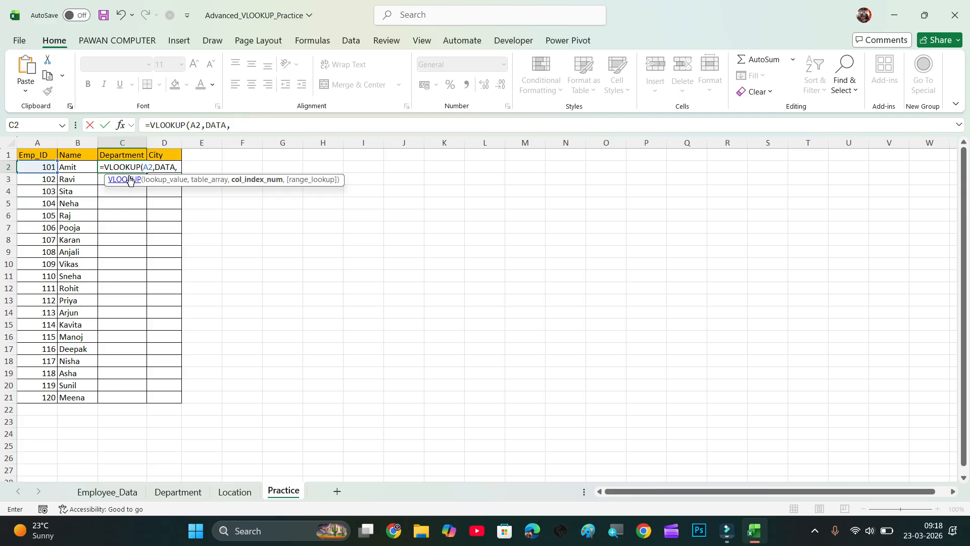
key("BackSpace")
key("BackSpace")
key("BackSpace")
key("BackSpace")
key("BackSpace")
key("BackSpace")
key("BackSpace")
key("BackSpace")
key("BackSpace")
key("BackSpace")
key("BackSpace")
key("BackSpace")
key("BackSpace")
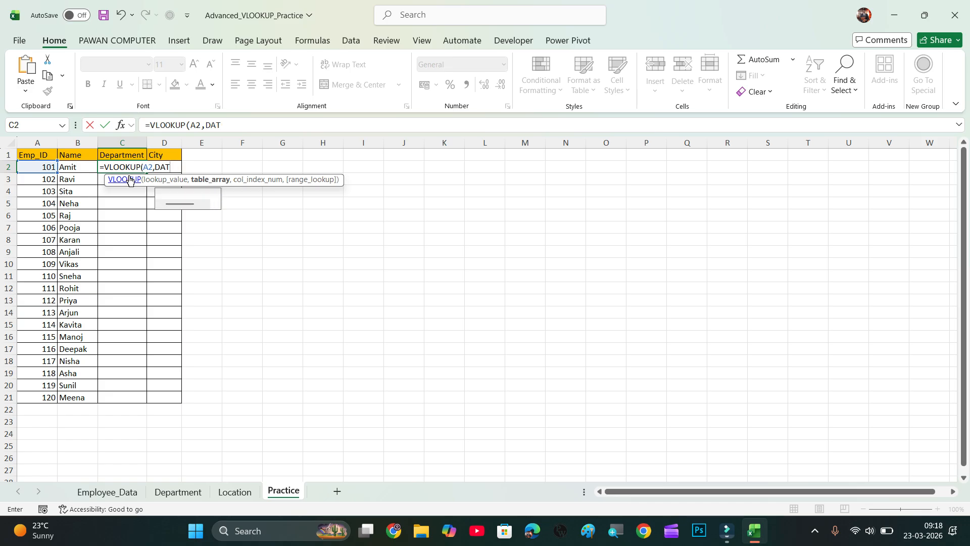
left_click(129, 175)
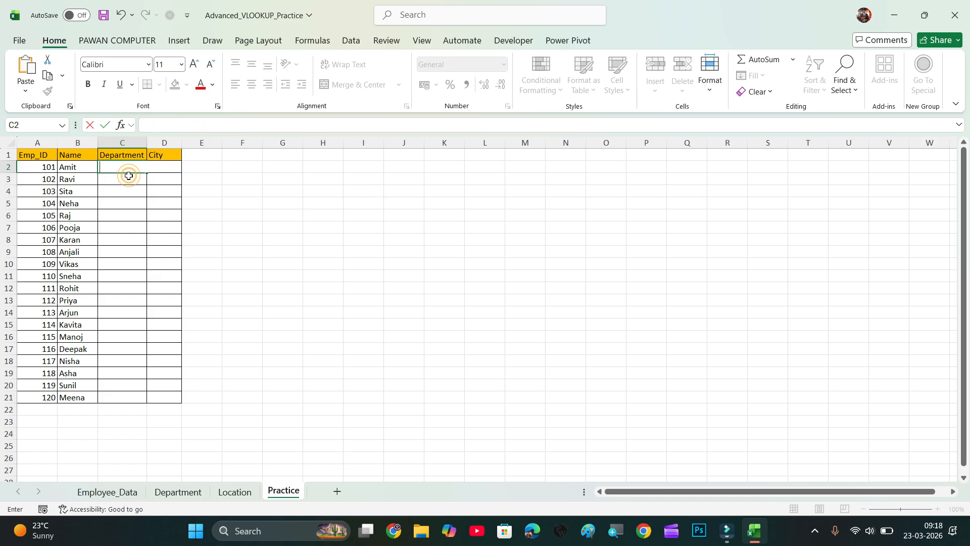
Examine how Dept_ID on the Employee_Data sheet links to Dept_Name on the Department sheet for the Practice sheet's Department column.
left_click(117, 492)
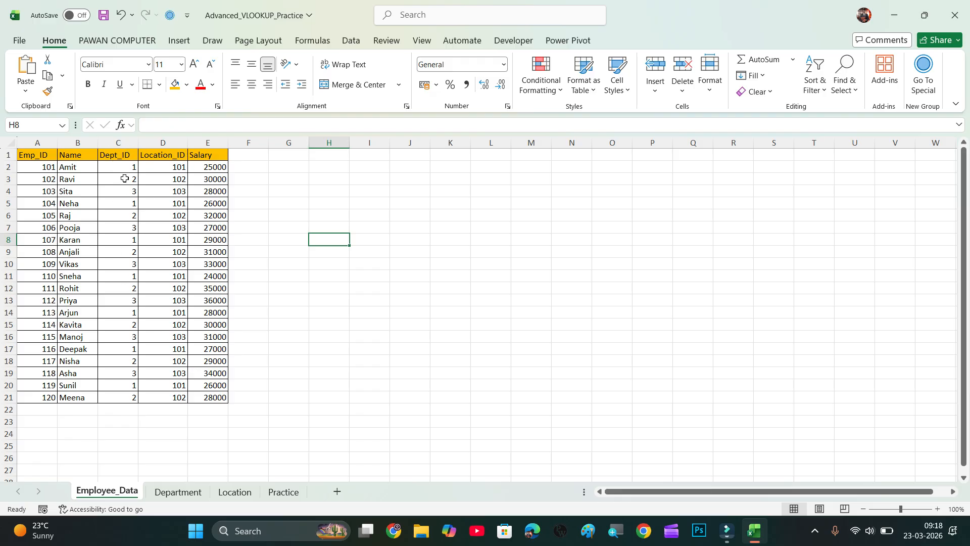
left_click(179, 493)
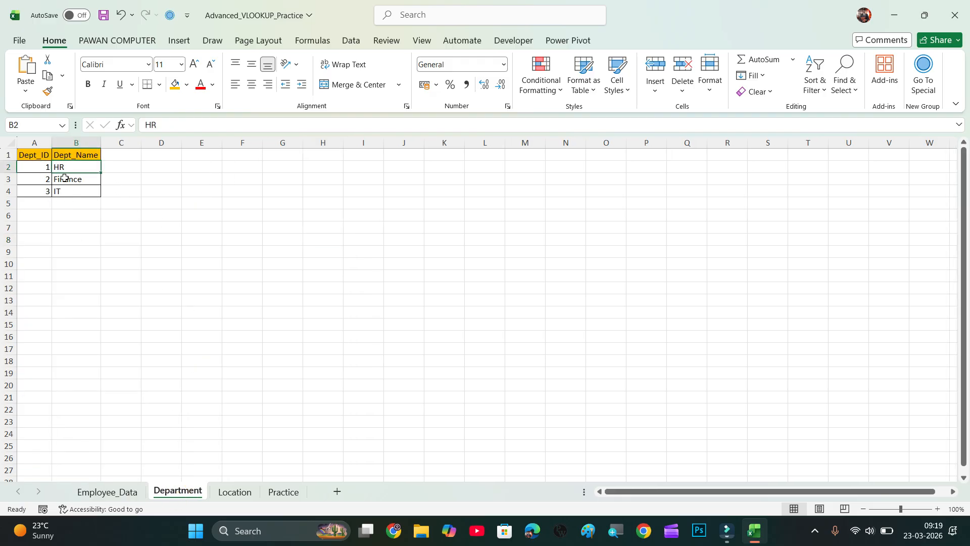
left_click(38, 170)
left_click(66, 167)
left_click(282, 492)
left_click(136, 169)
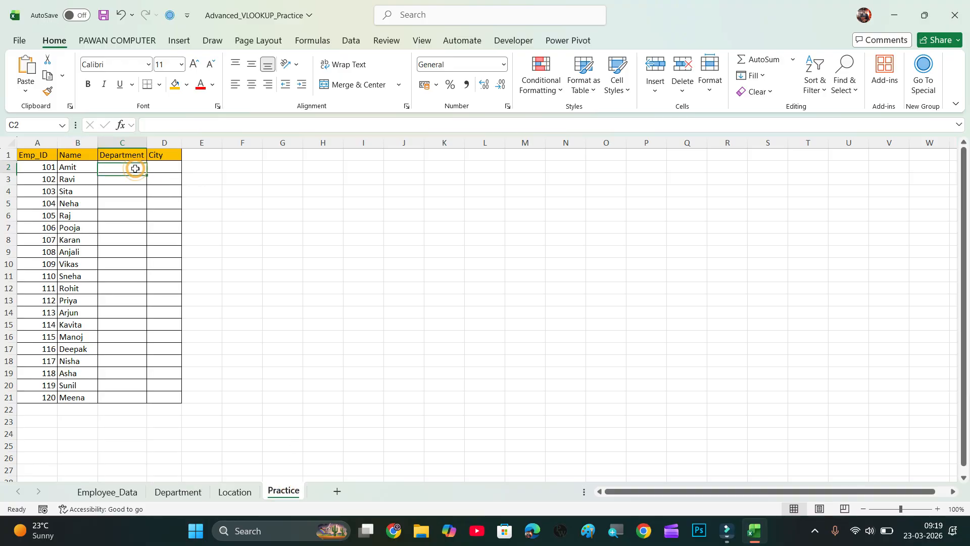
type("=V")
key("BackSpace")
key("BackSpace")
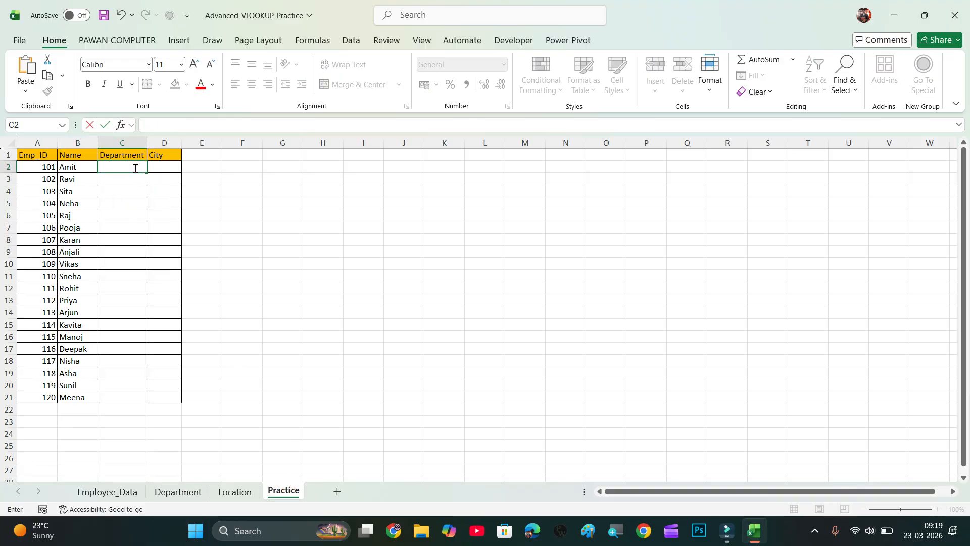
Copy the formula text =VLOOKUP(A2,DATA,2,0) from B2 into C2 of the Practice sheet.
left_click(74, 172)
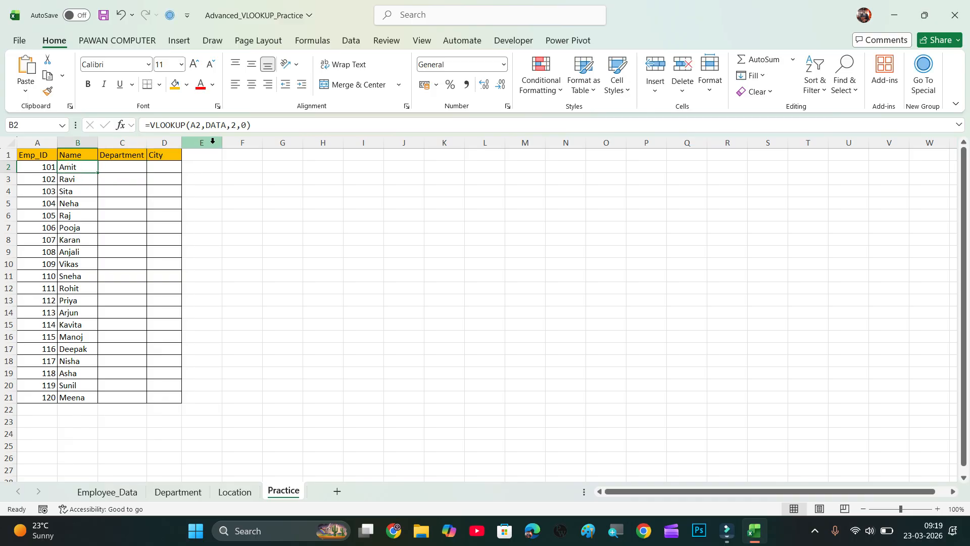
left_click_drag(269, 128, 139, 126)
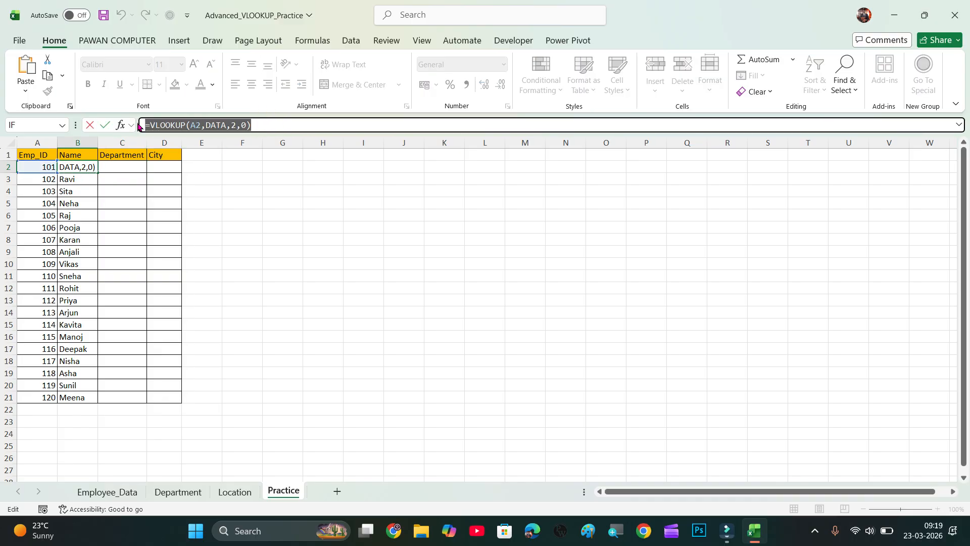
key("Escape")
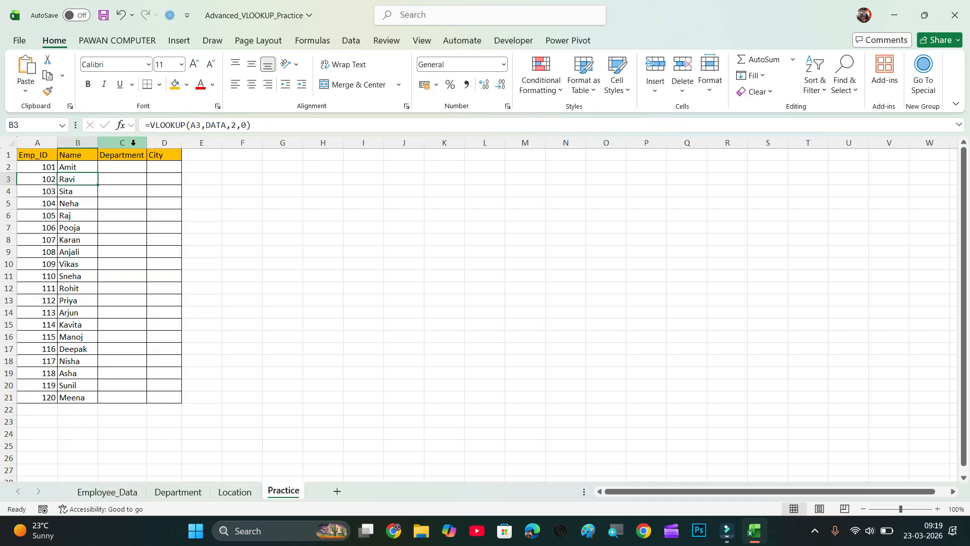
left_click(135, 167)
key("ctrl+v")
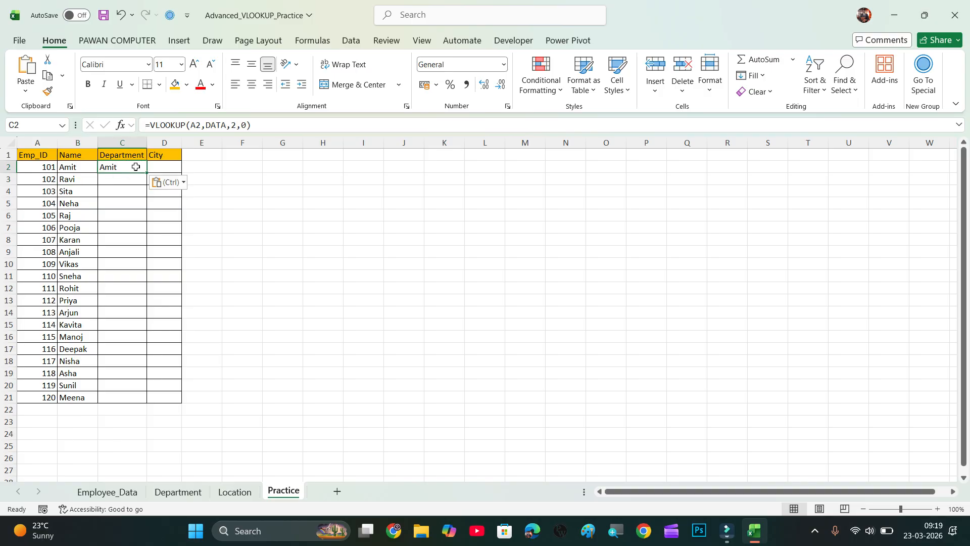
Nest the C2 formula as the lookup value of a new outer VLOOKUP, ready for its table argument.
left_click(156, 127)
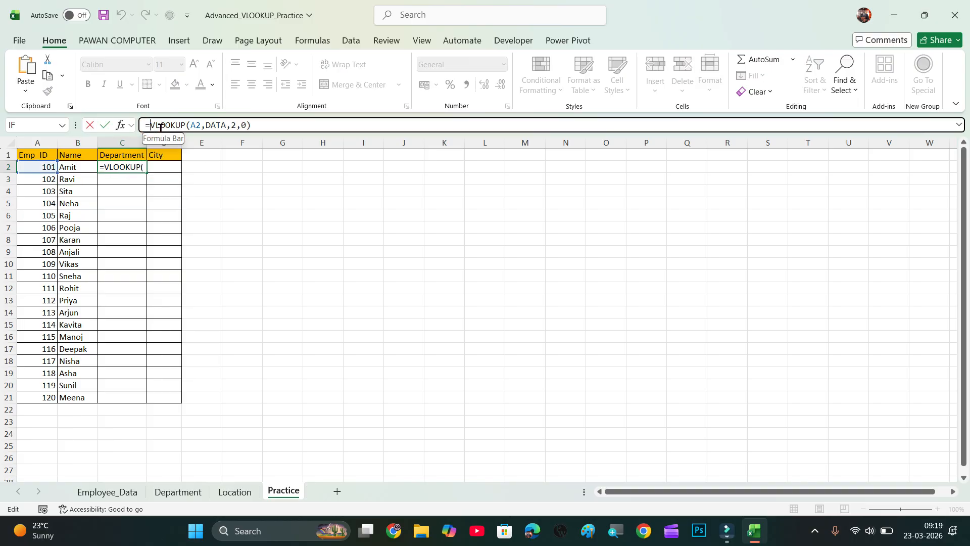
type("VLO")
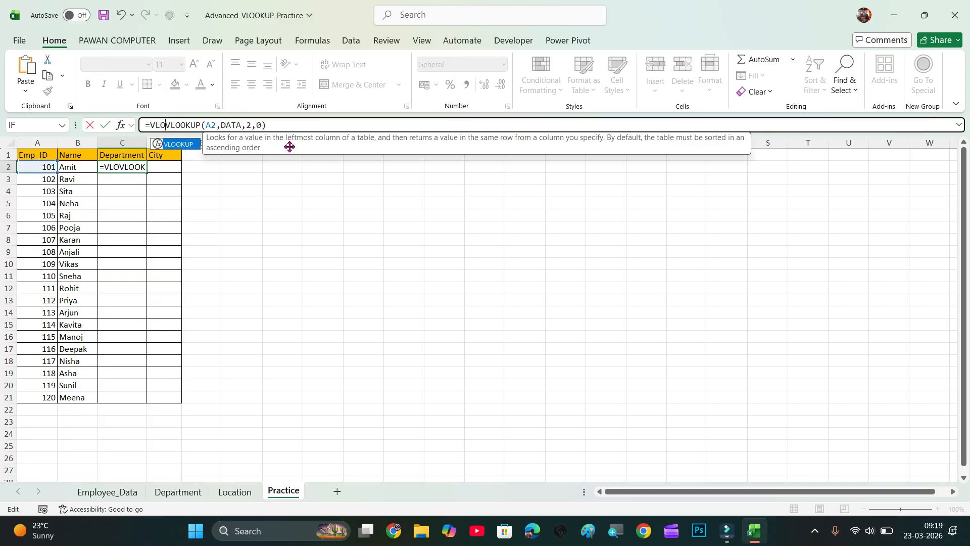
key("Tab")
left_click(331, 126)
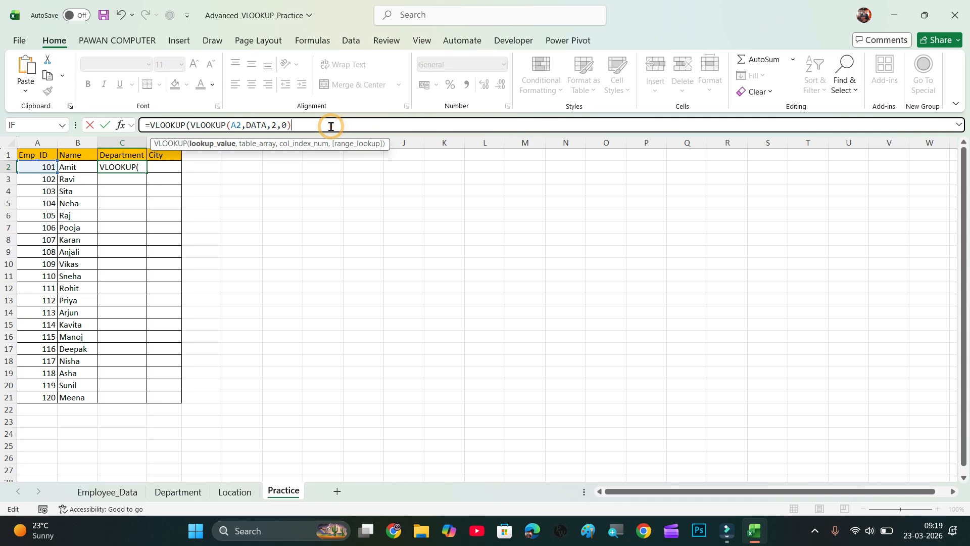
type(",")
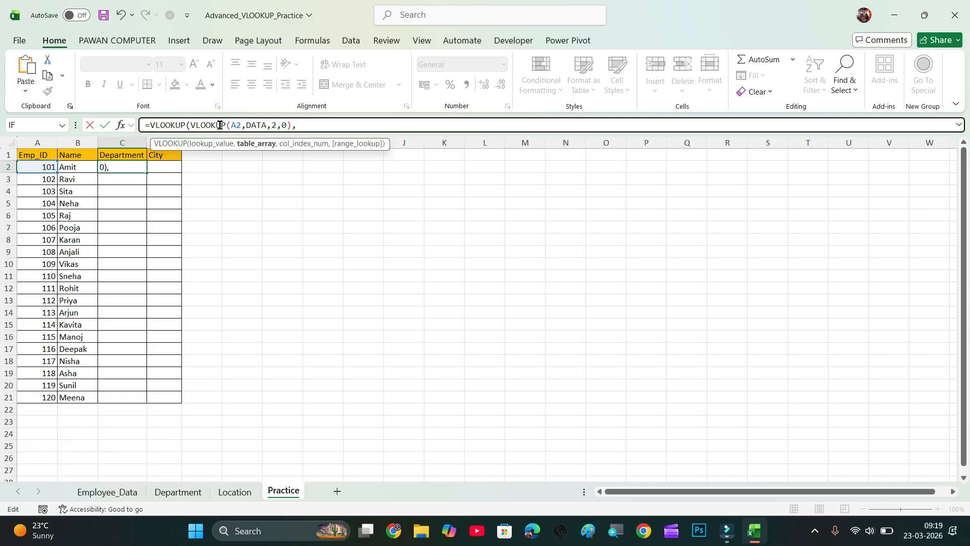
Set the column index of the inner VLOOKUP in C2 to 3.
left_click_drag(288, 124, 190, 128)
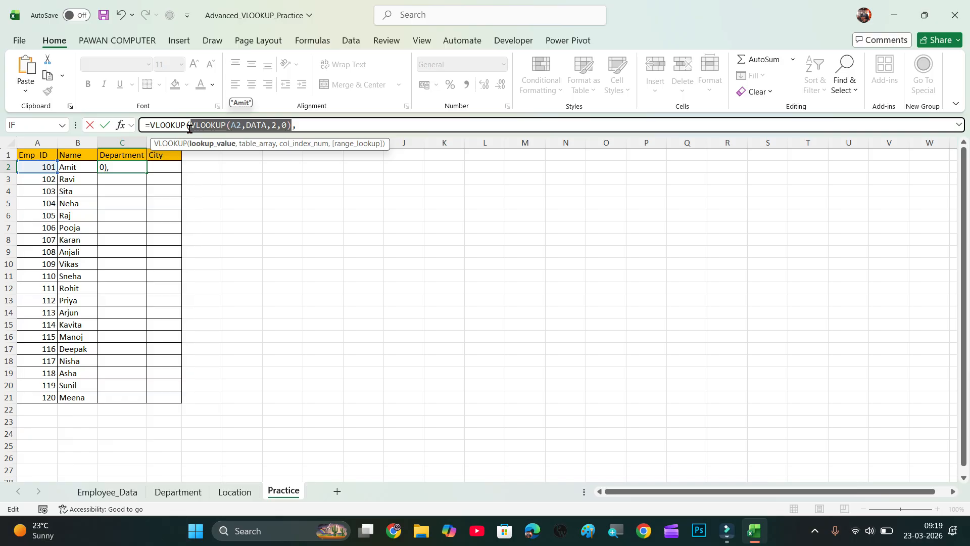
left_click(276, 125)
key("BackSpace")
type("3")
left_click_drag(291, 126, 191, 124)
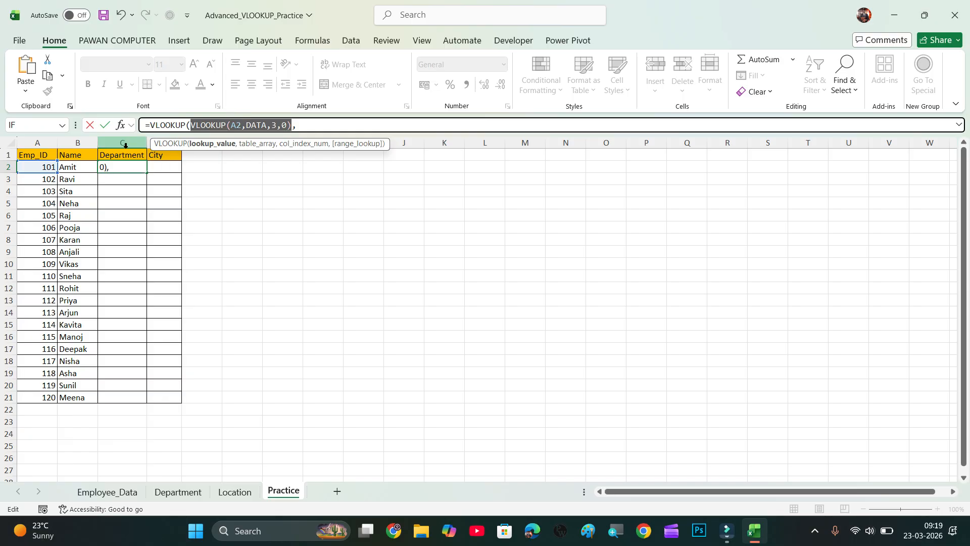
left_click(315, 124)
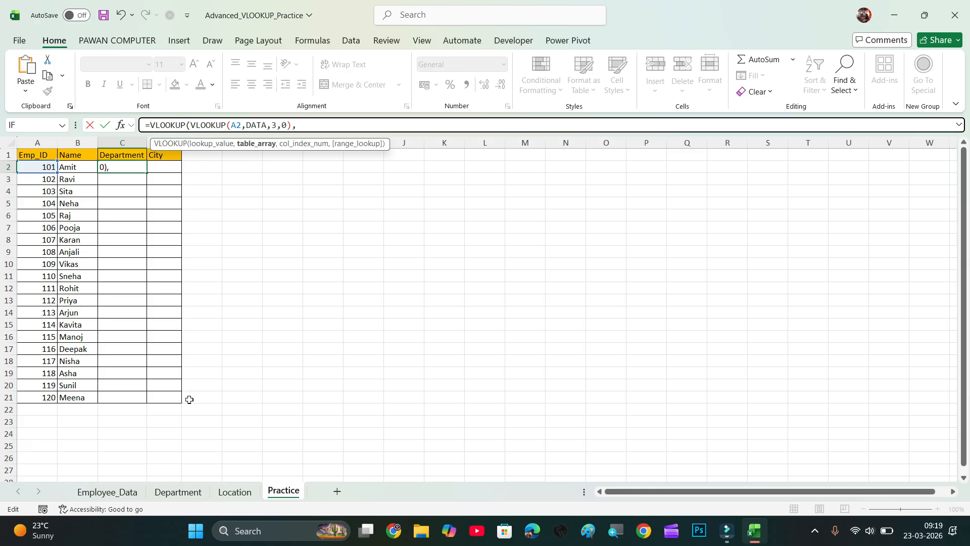
Complete the outer VLOOKUP in C2 with Department!$A$1:$B$4, column 2 and match type 0, and fill it down to C21.
left_click(186, 493)
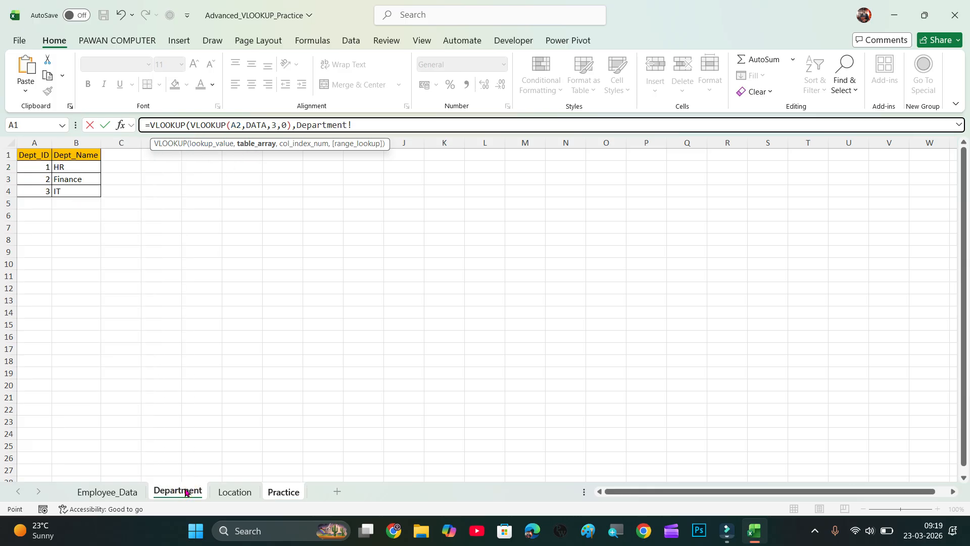
left_click_drag(21, 155, 73, 191)
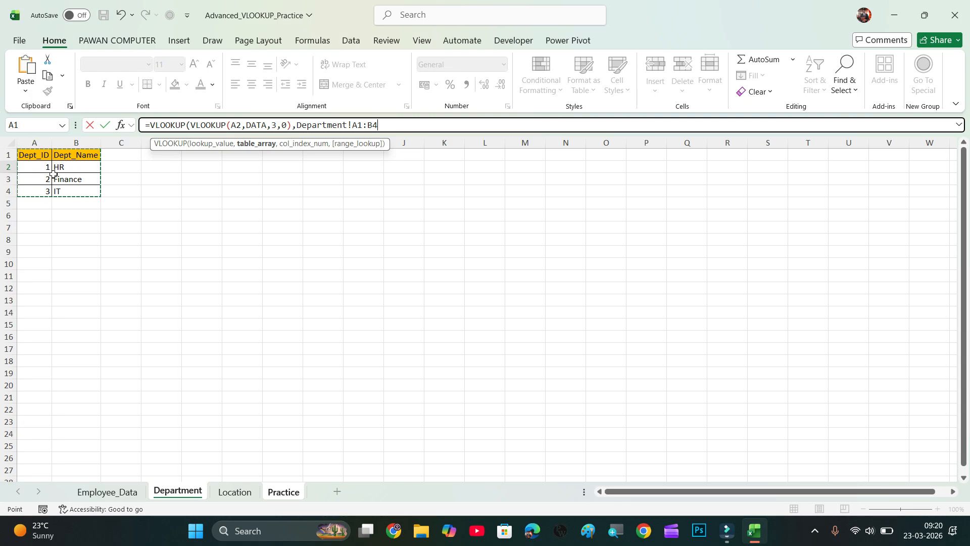
key("F4")
type(",")
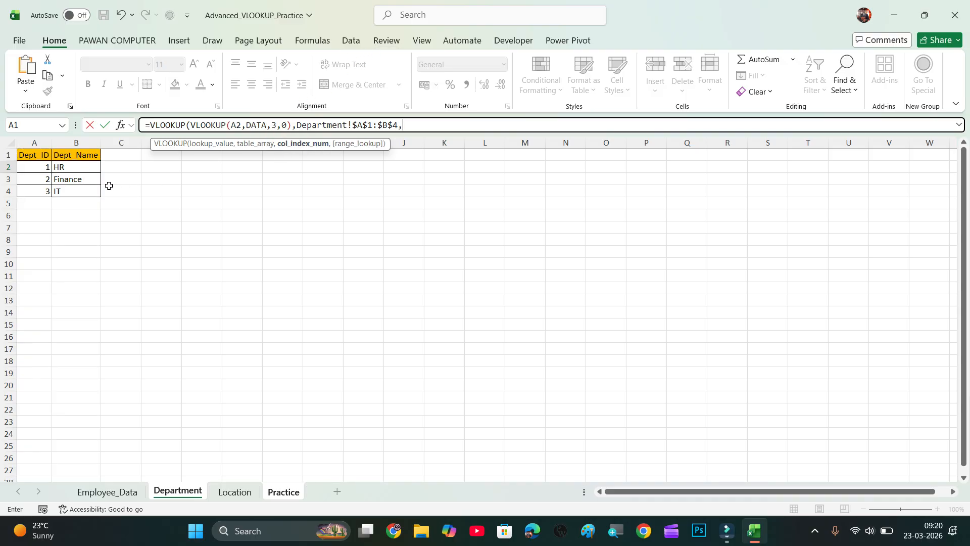
type("2,0")
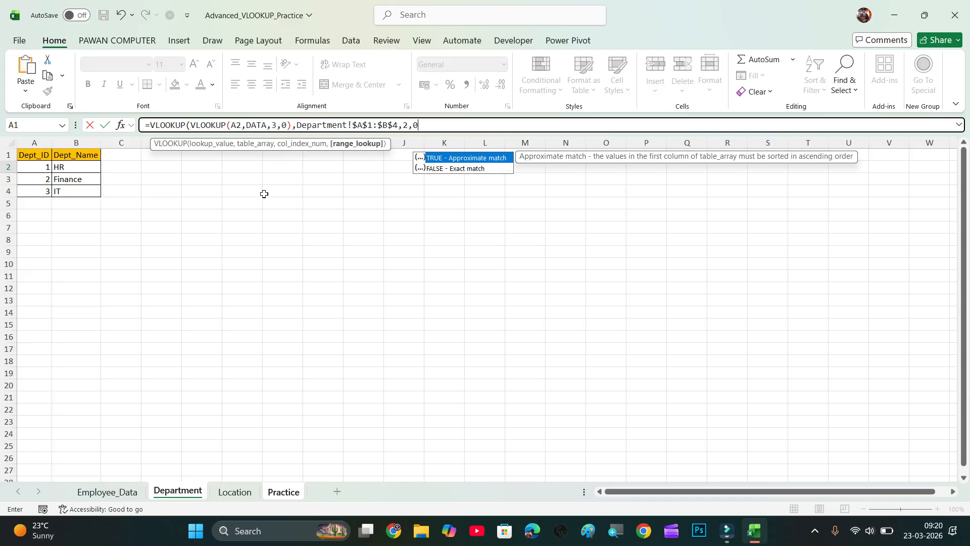
key("Return")
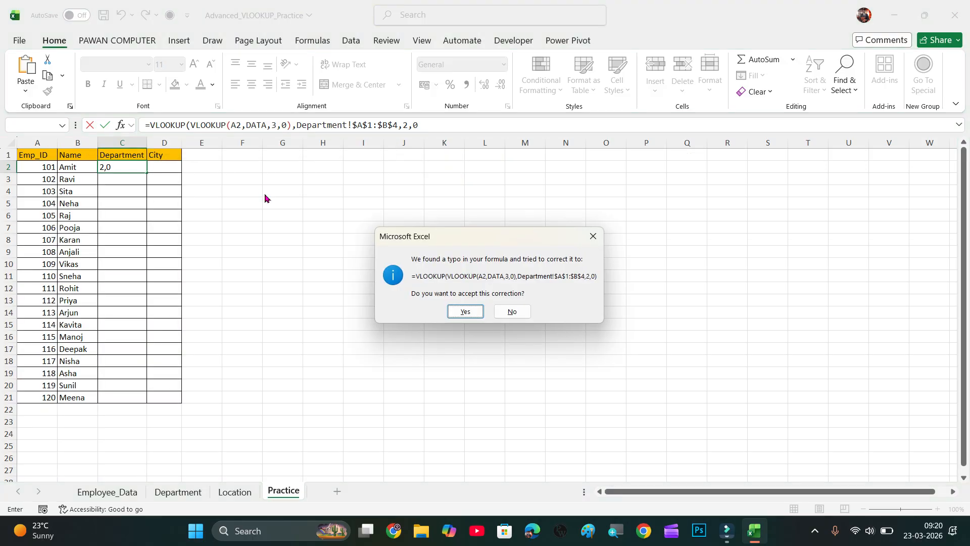
key("Return")
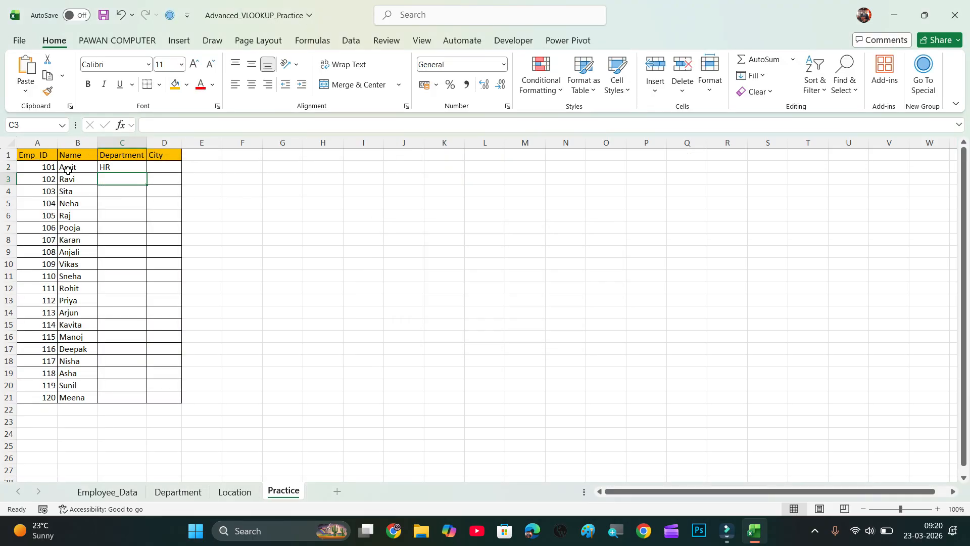
left_click(123, 166)
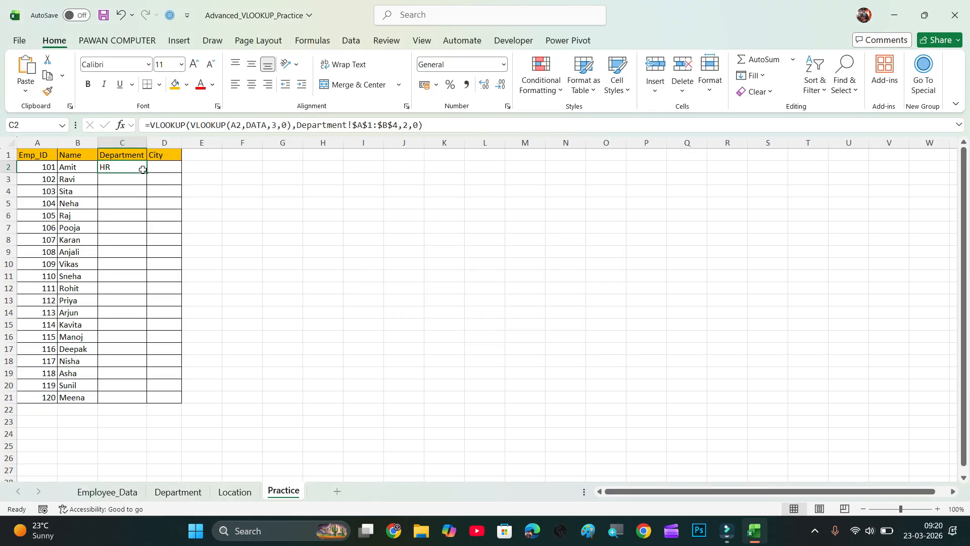
left_click_drag(147, 172, 126, 398)
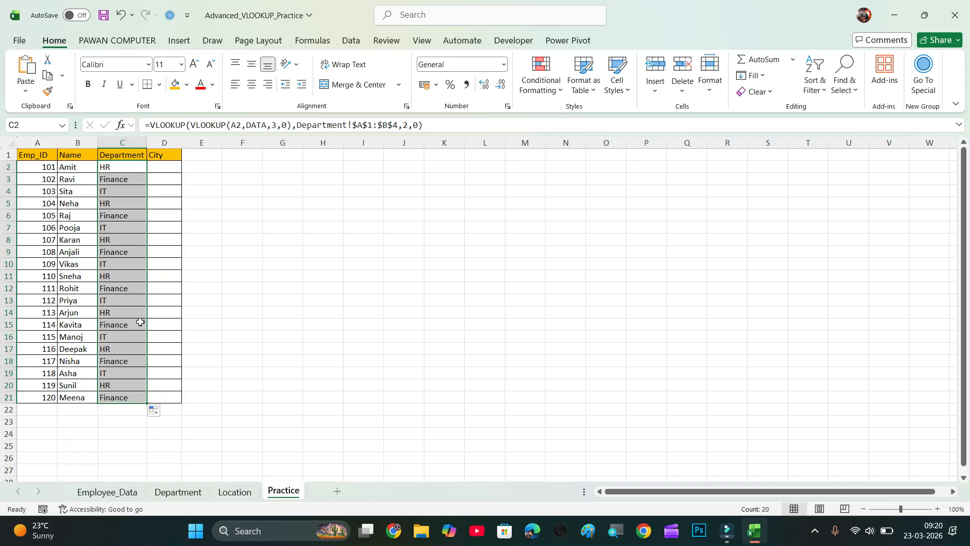
Select D2 in the Practice sheet's City column, checking the Location sheet's ID and City table for the lookup.
left_click(167, 165)
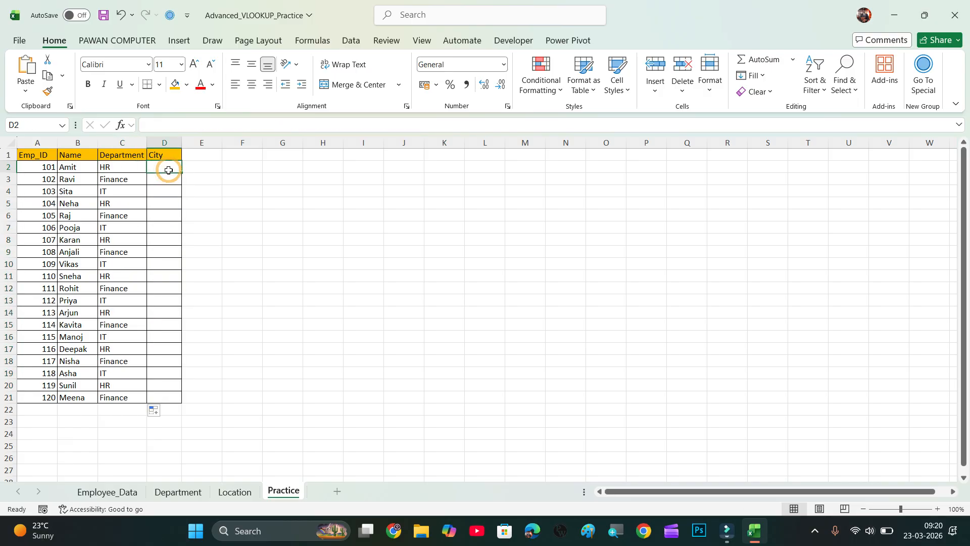
left_click(235, 491)
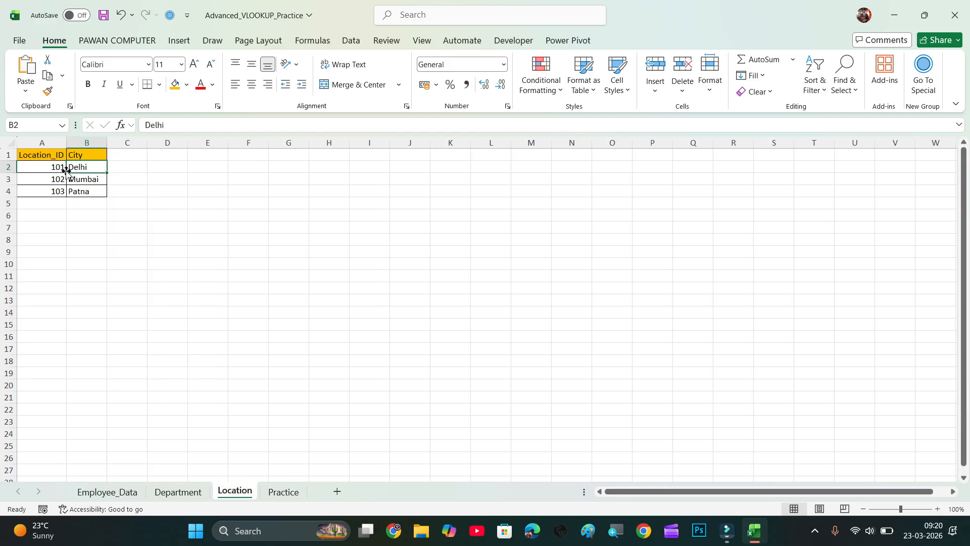
left_click(282, 492)
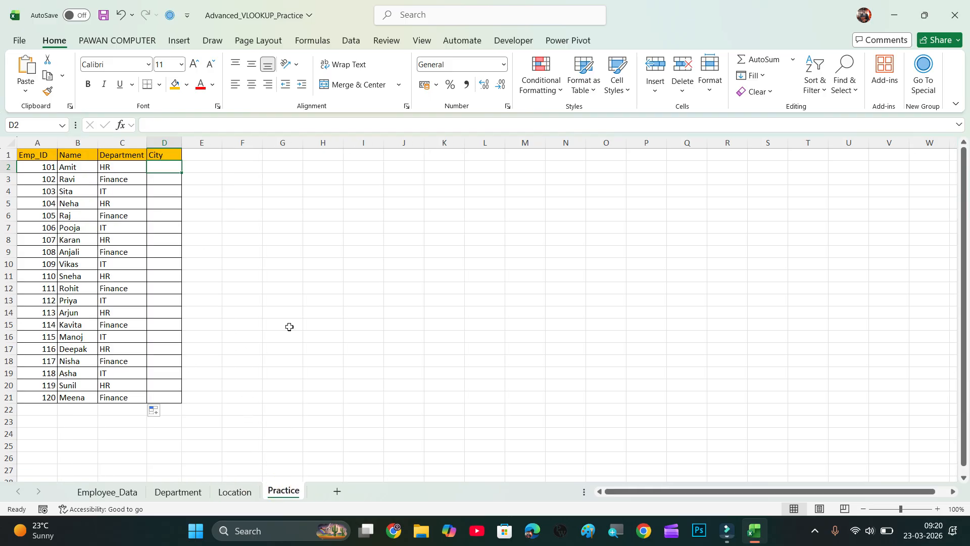
type("=vlo")
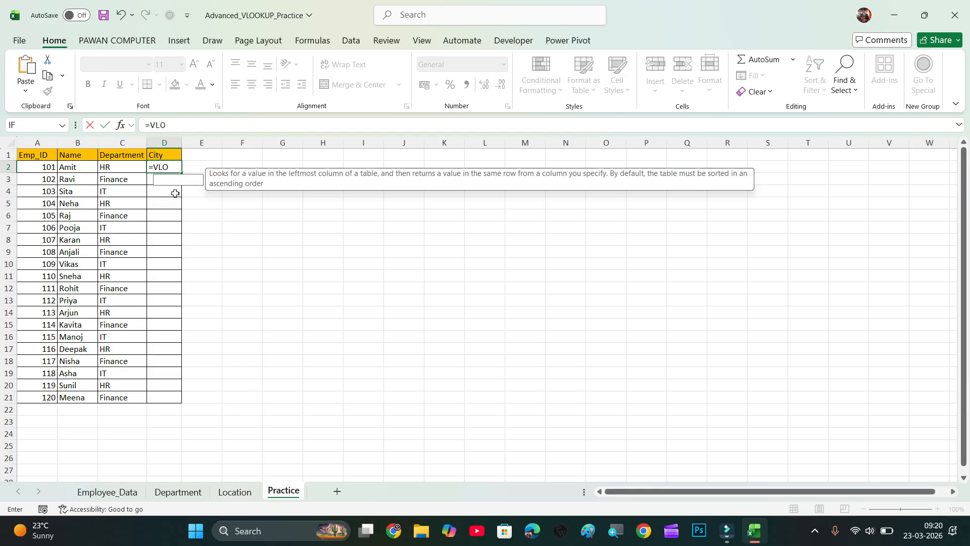
key("Tab")
left_click(42, 167)
key("BackSpace")
key("BackSpace")
key("BackSpace")
key("BackSpace")
key("BackSpace")
key("BackSpace")
key("BackSpace")
key("BackSpace")
key("BackSpace")
key("BackSpace")
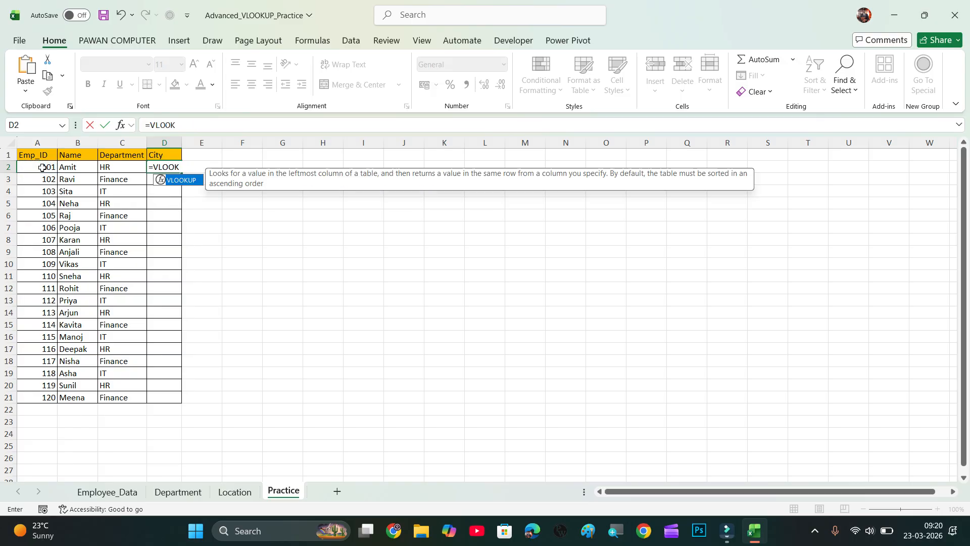
Paste the formula text =VLOOKUP(A2,DATA,2,0) into D2 with a single equals sign and set its column index to 4.
type("=VLOOKUP(A2,DATA,2,0)")
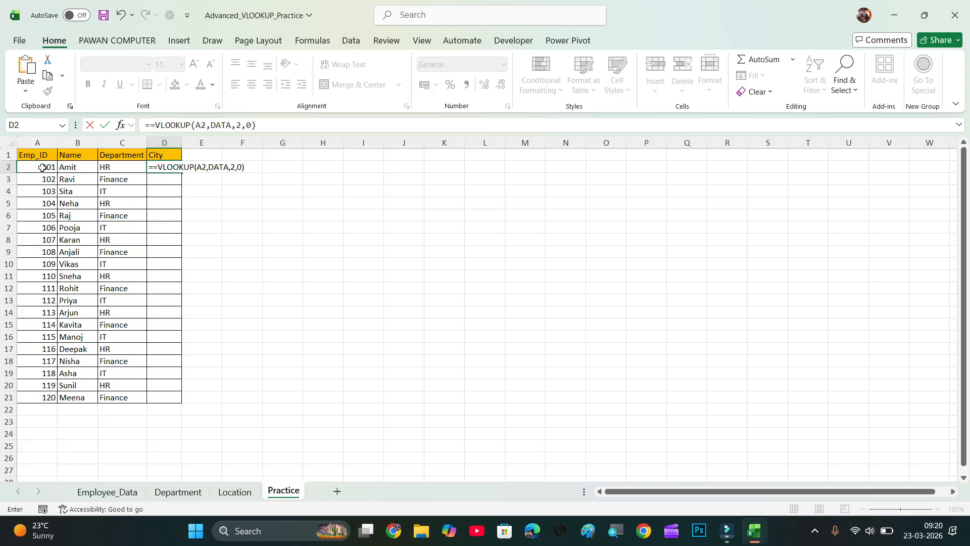
left_click(152, 167)
key("BackSpace")
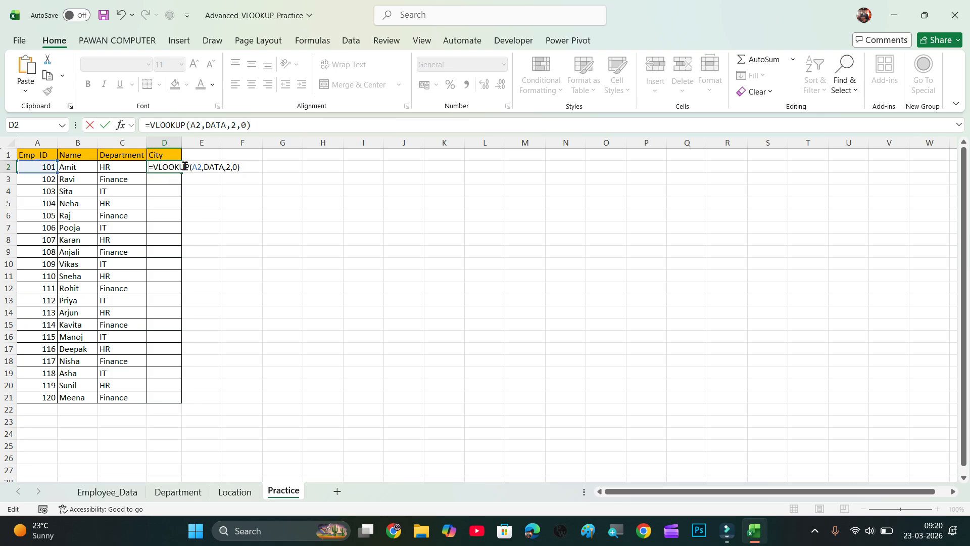
left_click(231, 167)
key("BackSpace")
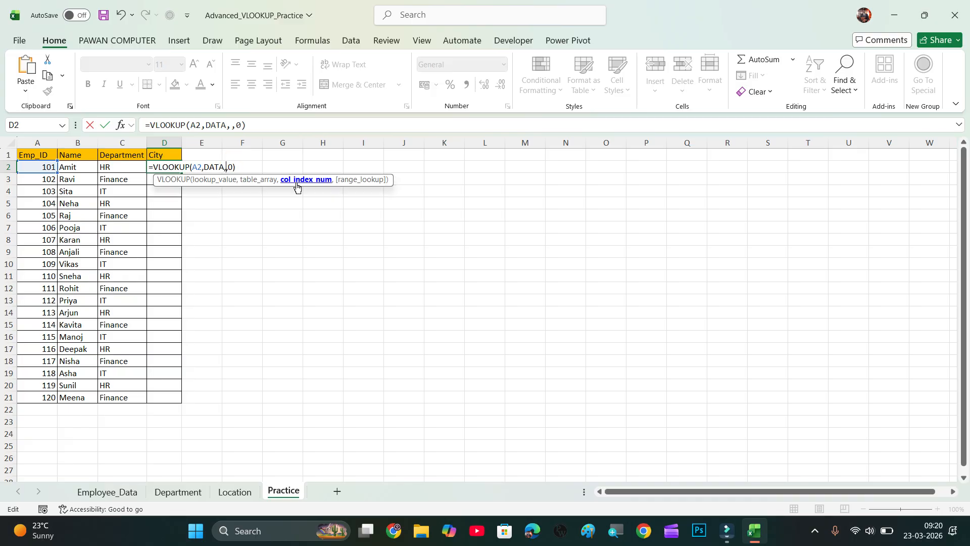
type("4")
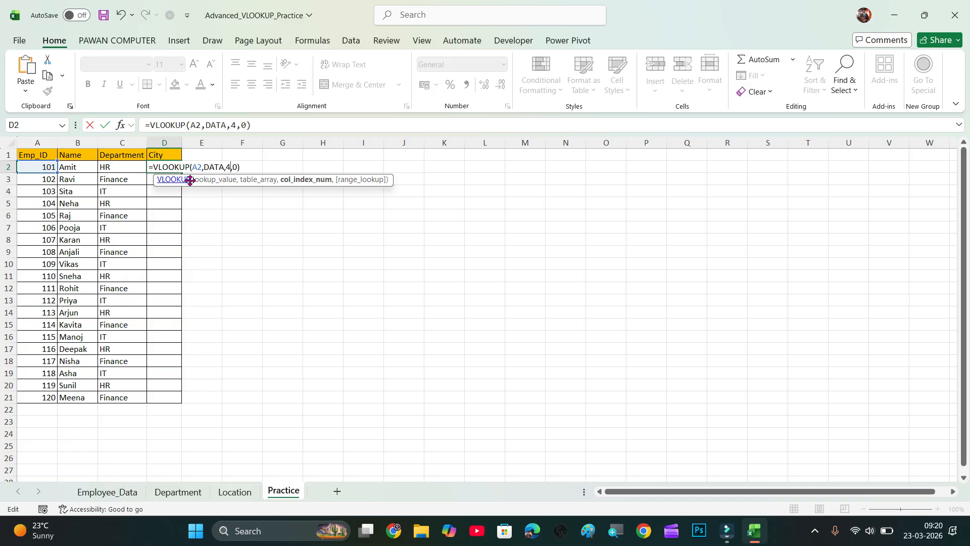
Nest the D2 formula as the lookup value of a new outer VLOOKUP, ready for its table argument.
left_click(248, 167)
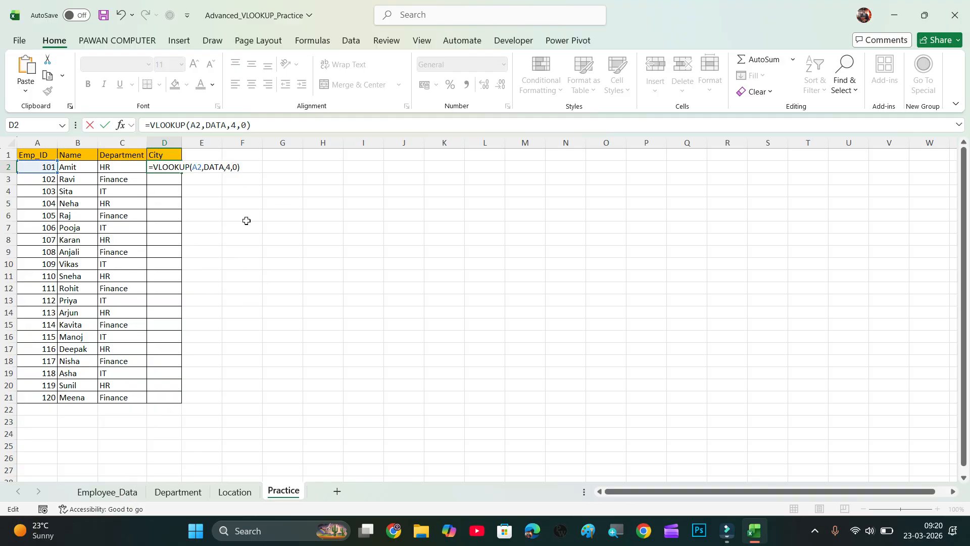
left_click(156, 168)
left_click(154, 165)
type("VLOOKUP(")
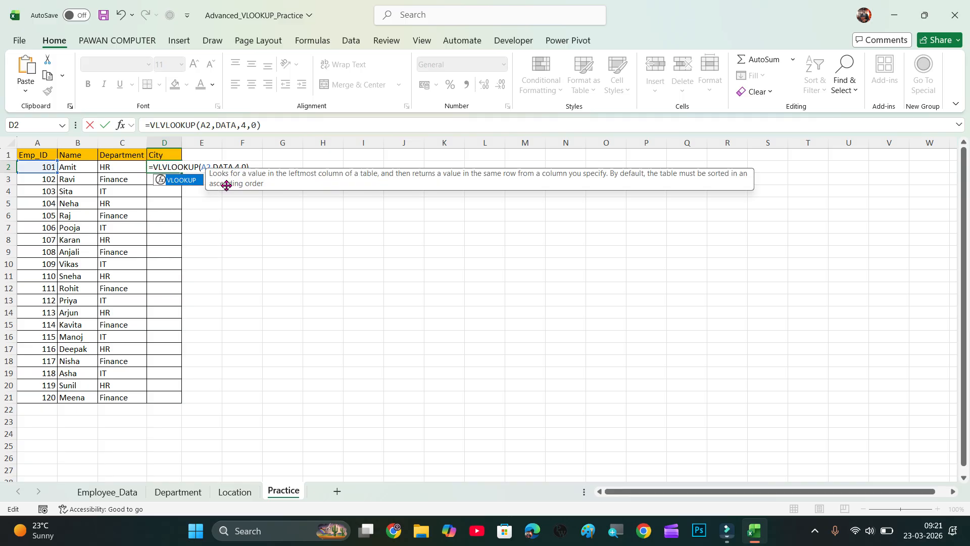
left_click_drag(284, 167, 192, 167)
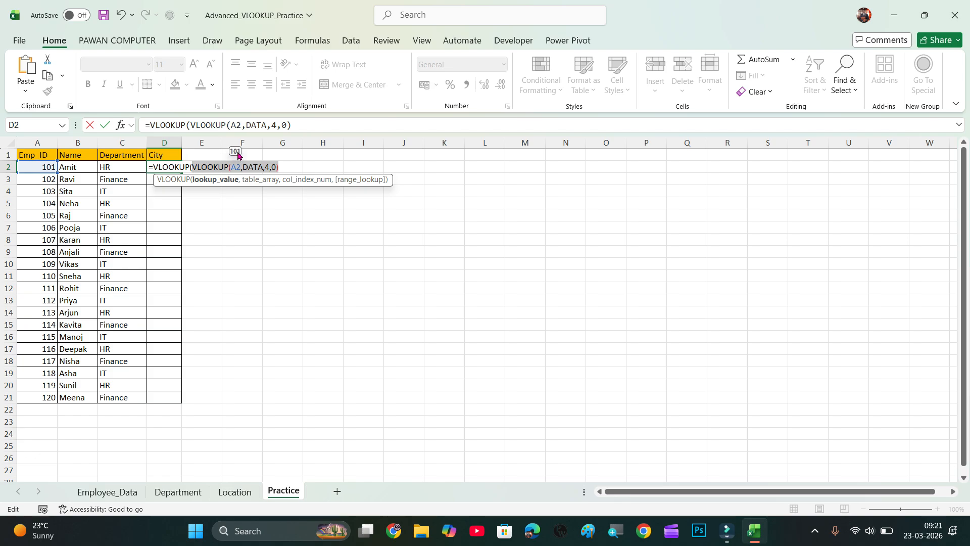
left_click(289, 167)
type(",")
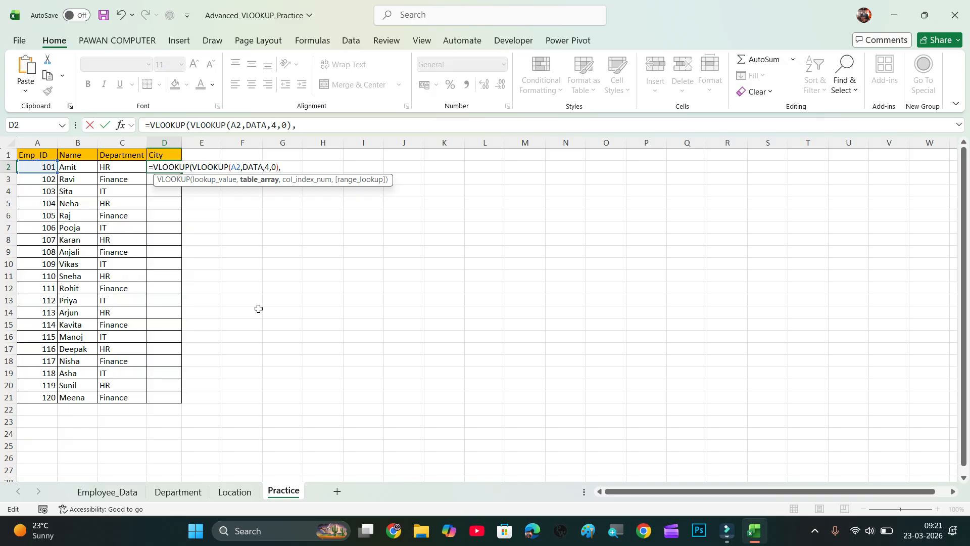
Complete the outer VLOOKUP in D2 with Location!$A$1:$B$4, column 2 and match type 0, accepting the closing-parenthesis correction.
left_click(235, 491)
left_click_drag(50, 154, 86, 188)
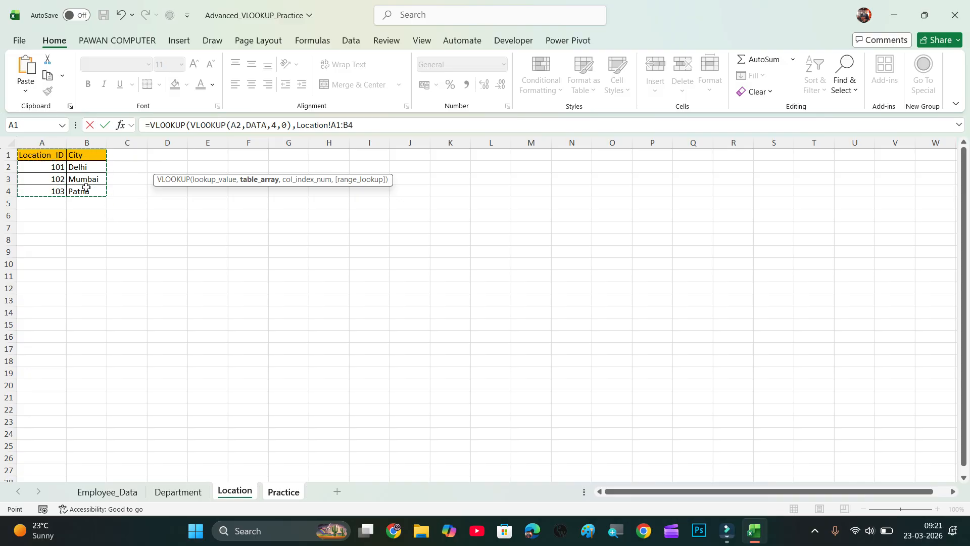
key("F4")
type(",")
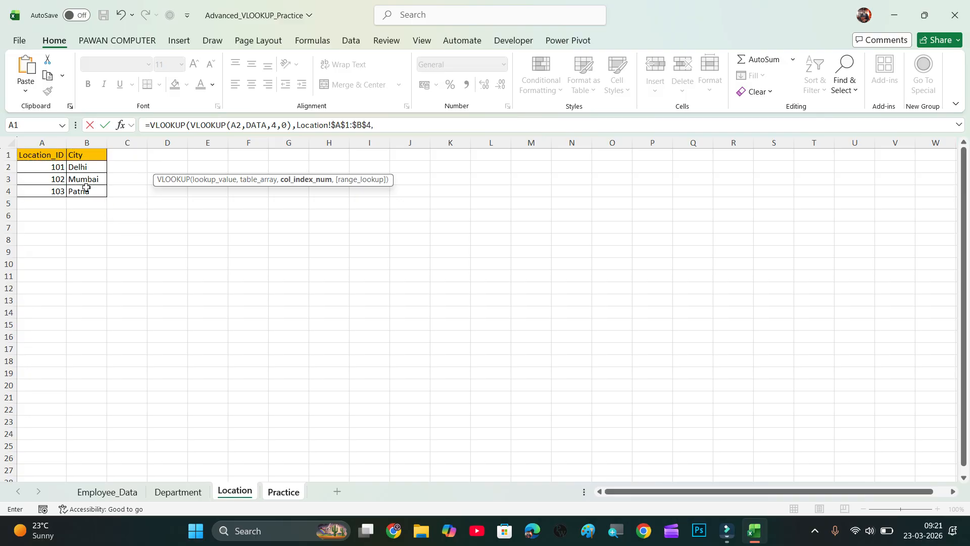
type("2,0")
key("Return")
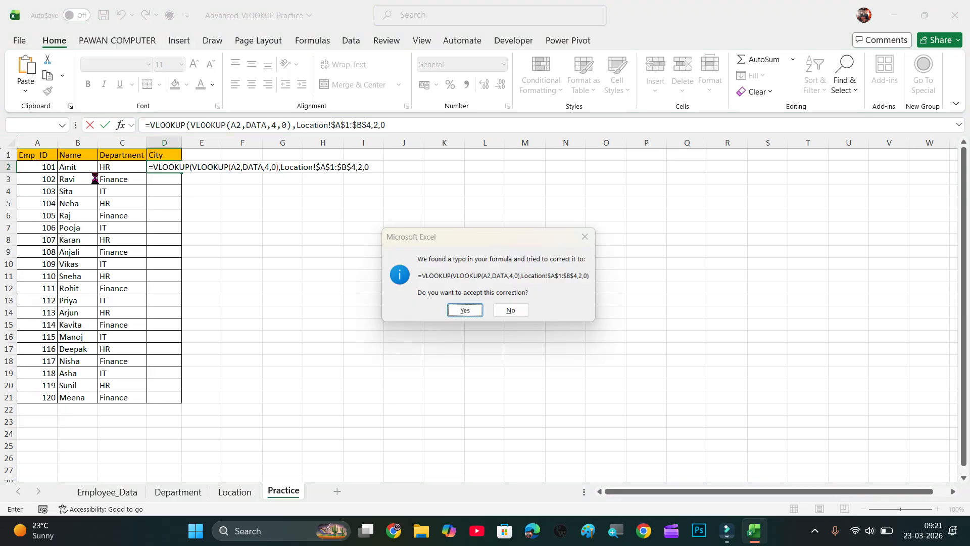
key("Return")
Fill the D2 city formula down to D21.
left_click(166, 167)
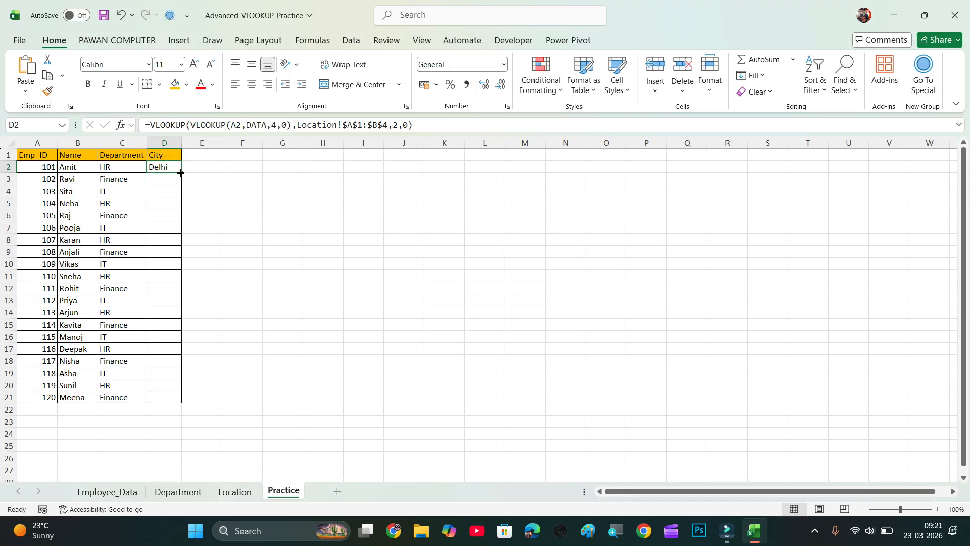
double_click(181, 178)
left_click(238, 268)
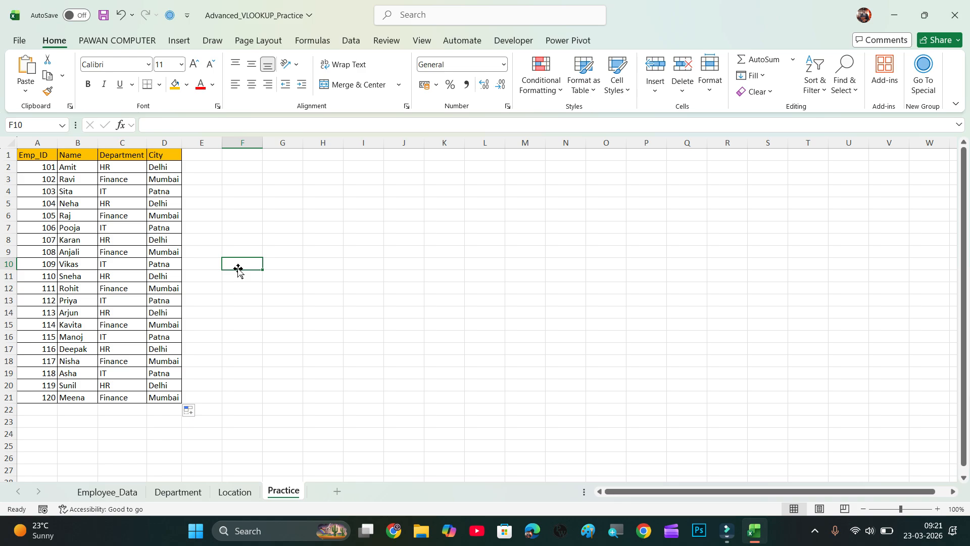
Trace the department lookup from Dept_ID in Employee_Data to the Department table and examine the inner VLOOKUP in Practice C2.
left_click(122, 493)
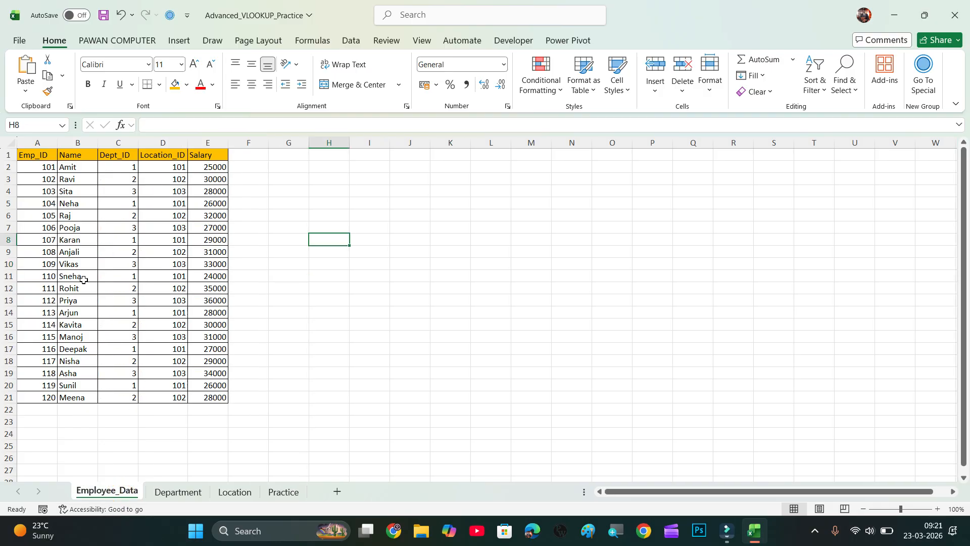
left_click(63, 168)
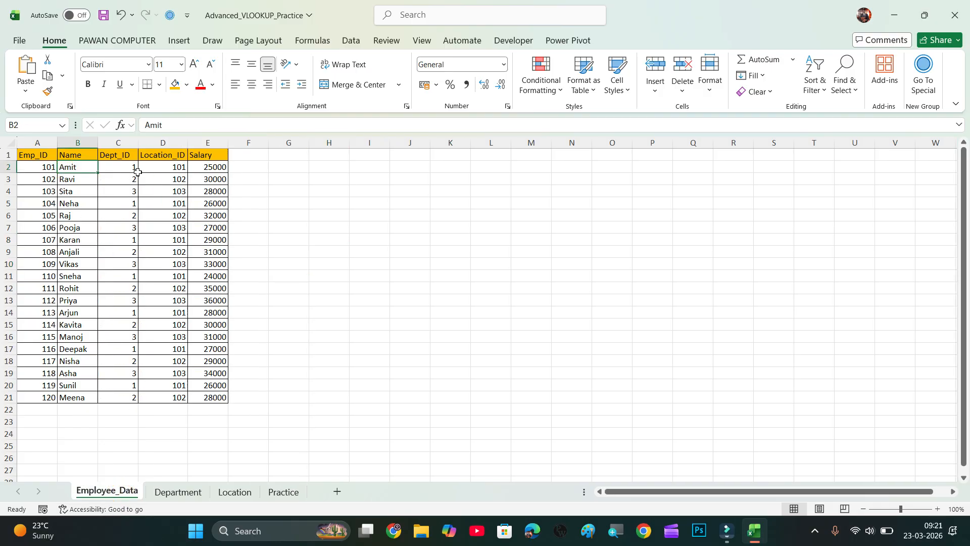
mouse_move(123, 167)
left_mouse_down()
mouse_move(133, 187)
mouse_move(124, 167)
left_mouse_up()
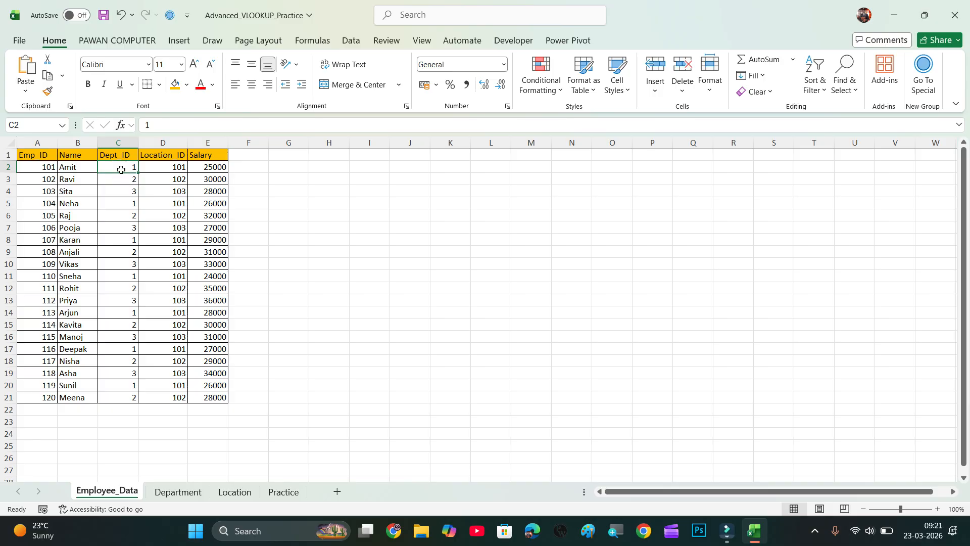
left_click(179, 493)
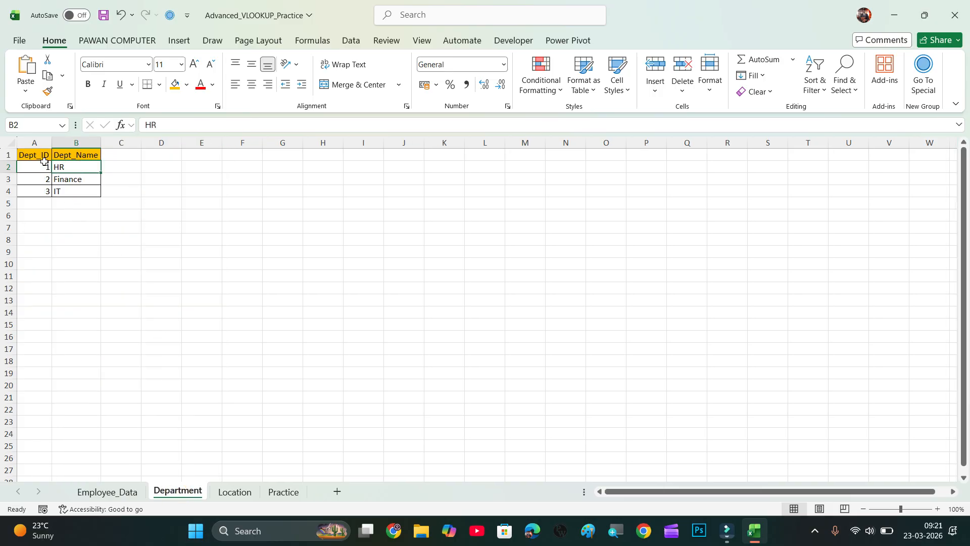
left_click(284, 492)
left_click(124, 166)
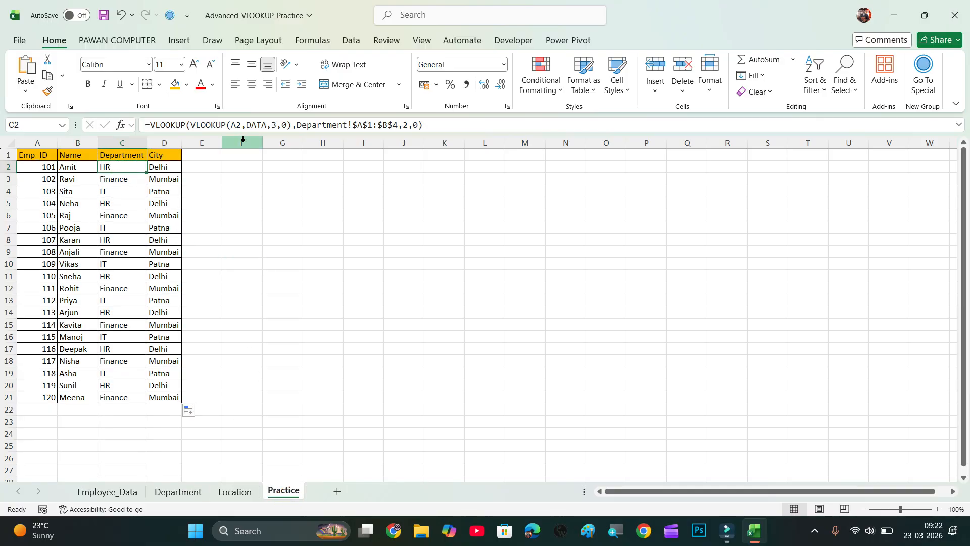
left_click(286, 126)
left_click_drag(246, 126, 289, 128)
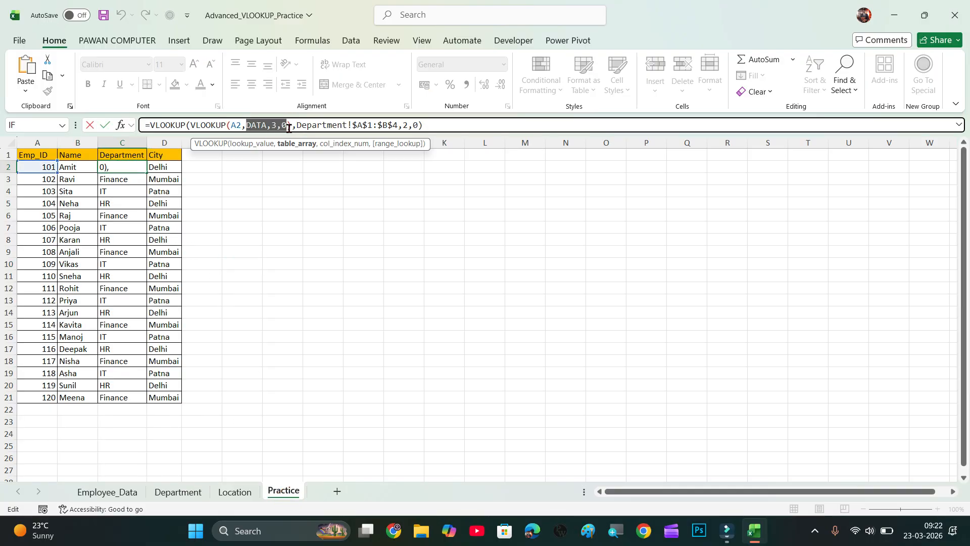
left_click_drag(291, 127, 190, 110)
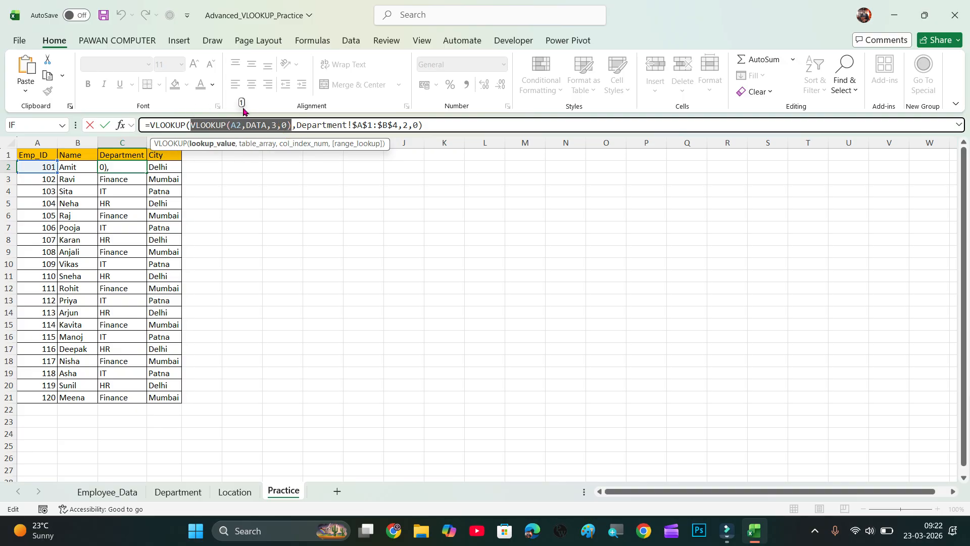
left_click(136, 493)
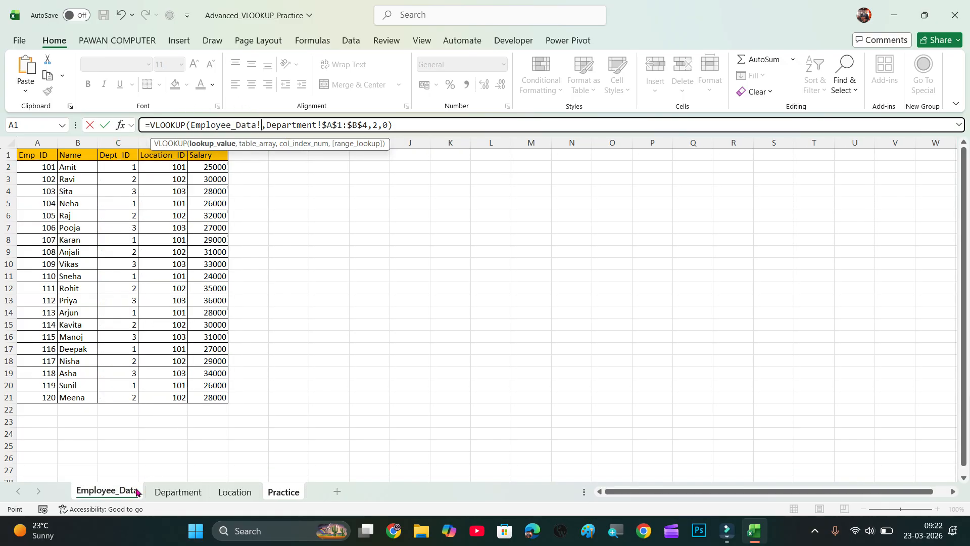
key("ctrl+z")
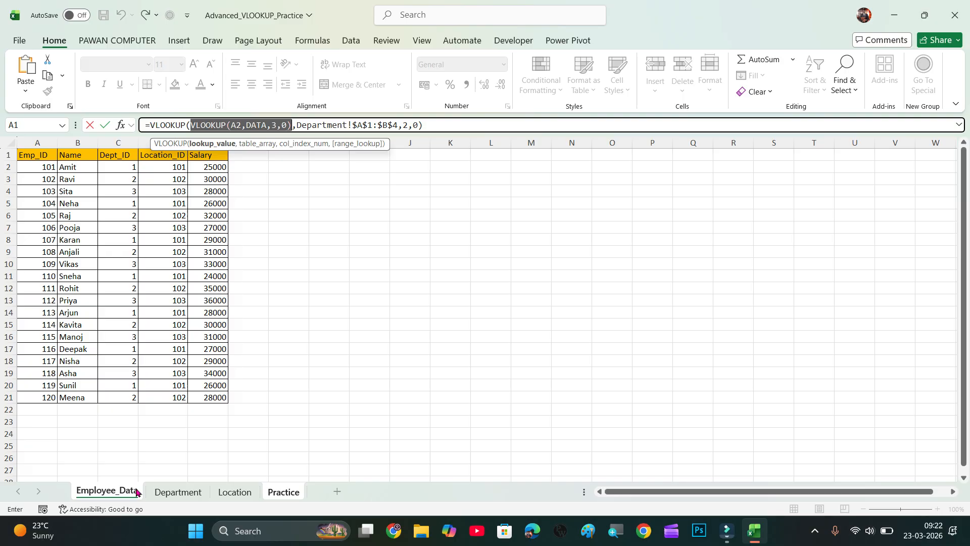
key("Return")
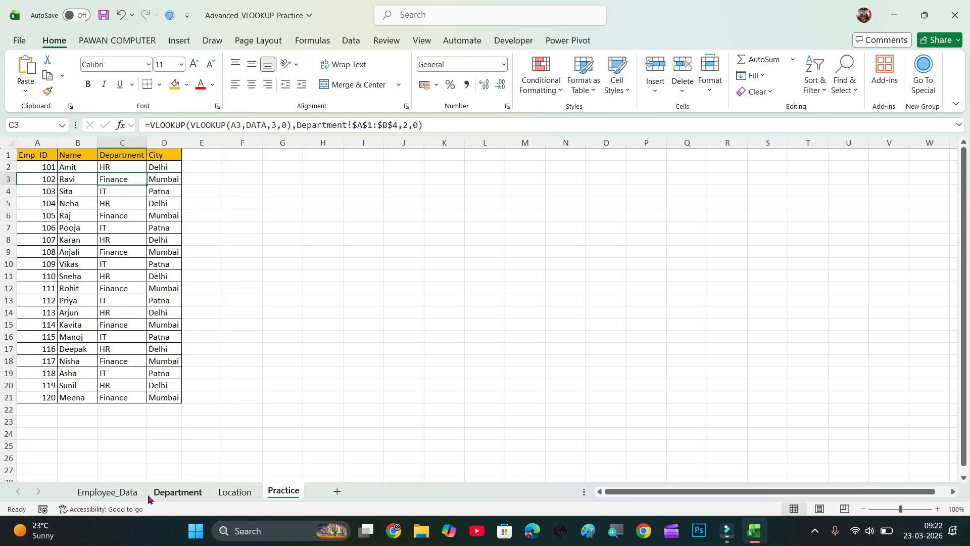
Review the Employee_Data, Department and Location source tables, ending on the completed Practice sheet.
left_click(127, 493)
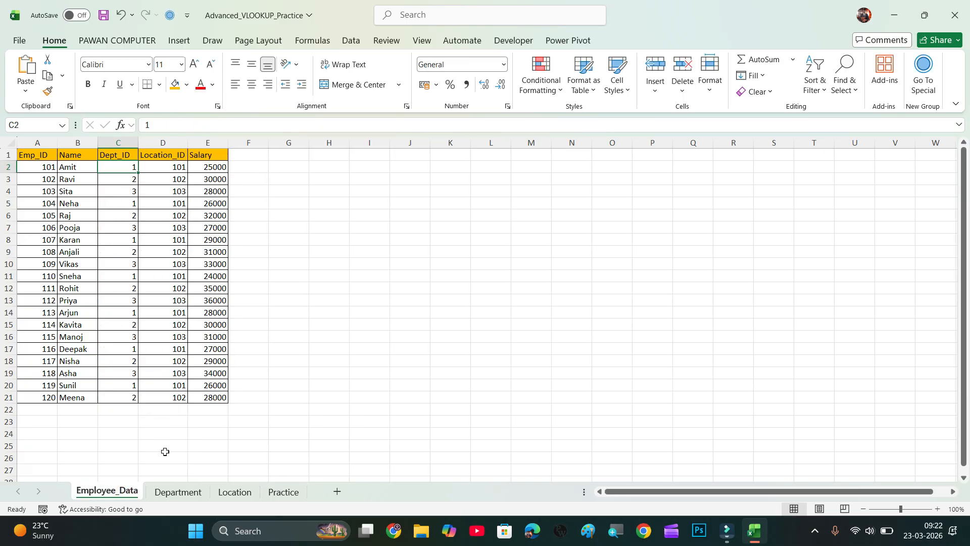
left_click(197, 493)
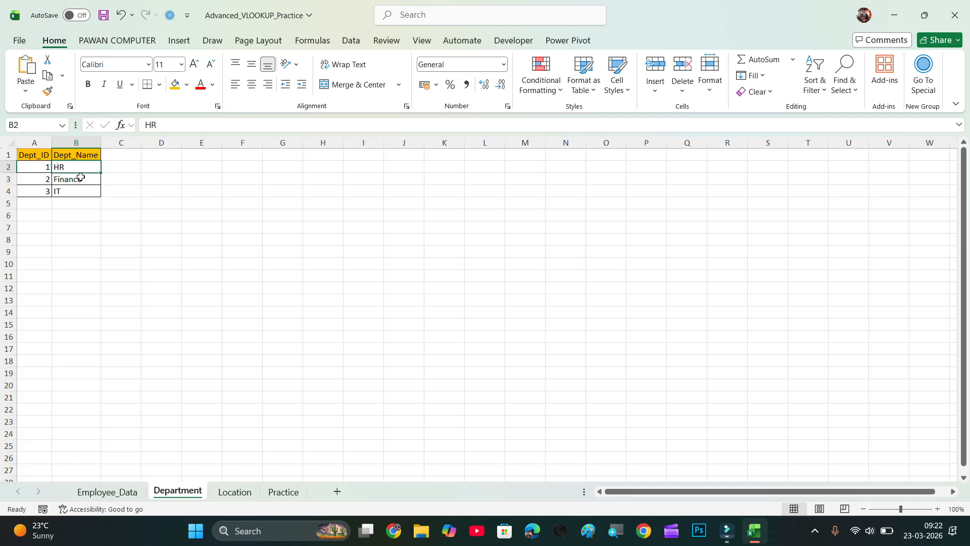
left_click(257, 499)
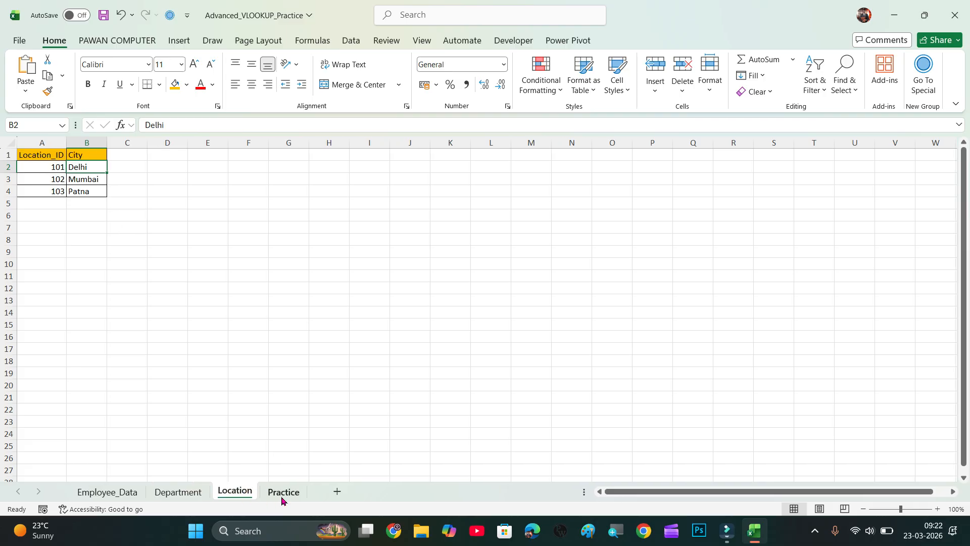
left_click(282, 499)
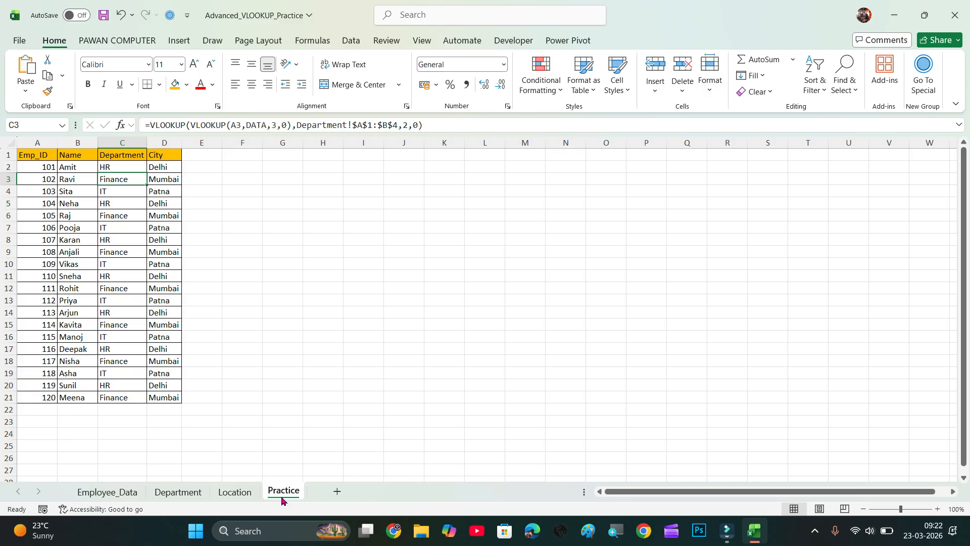
left_click(302, 293)
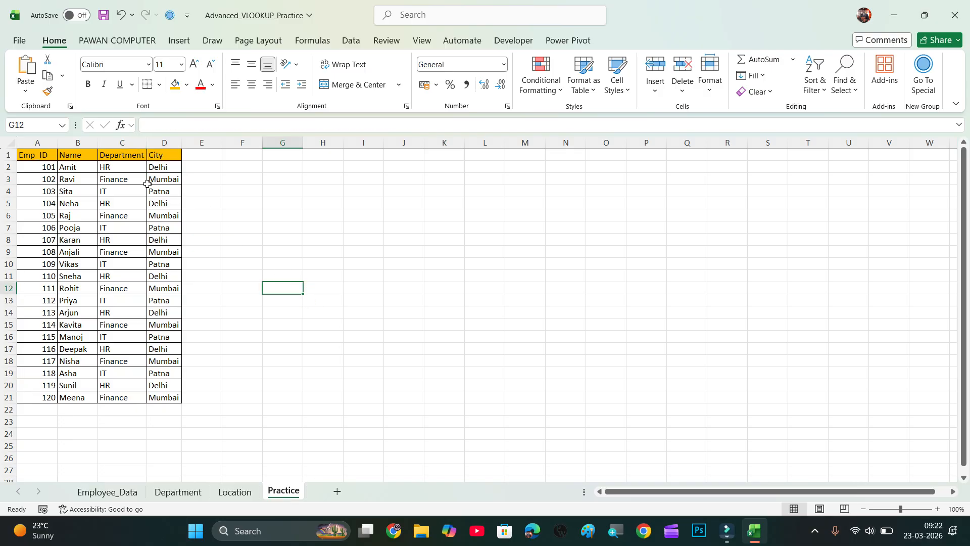